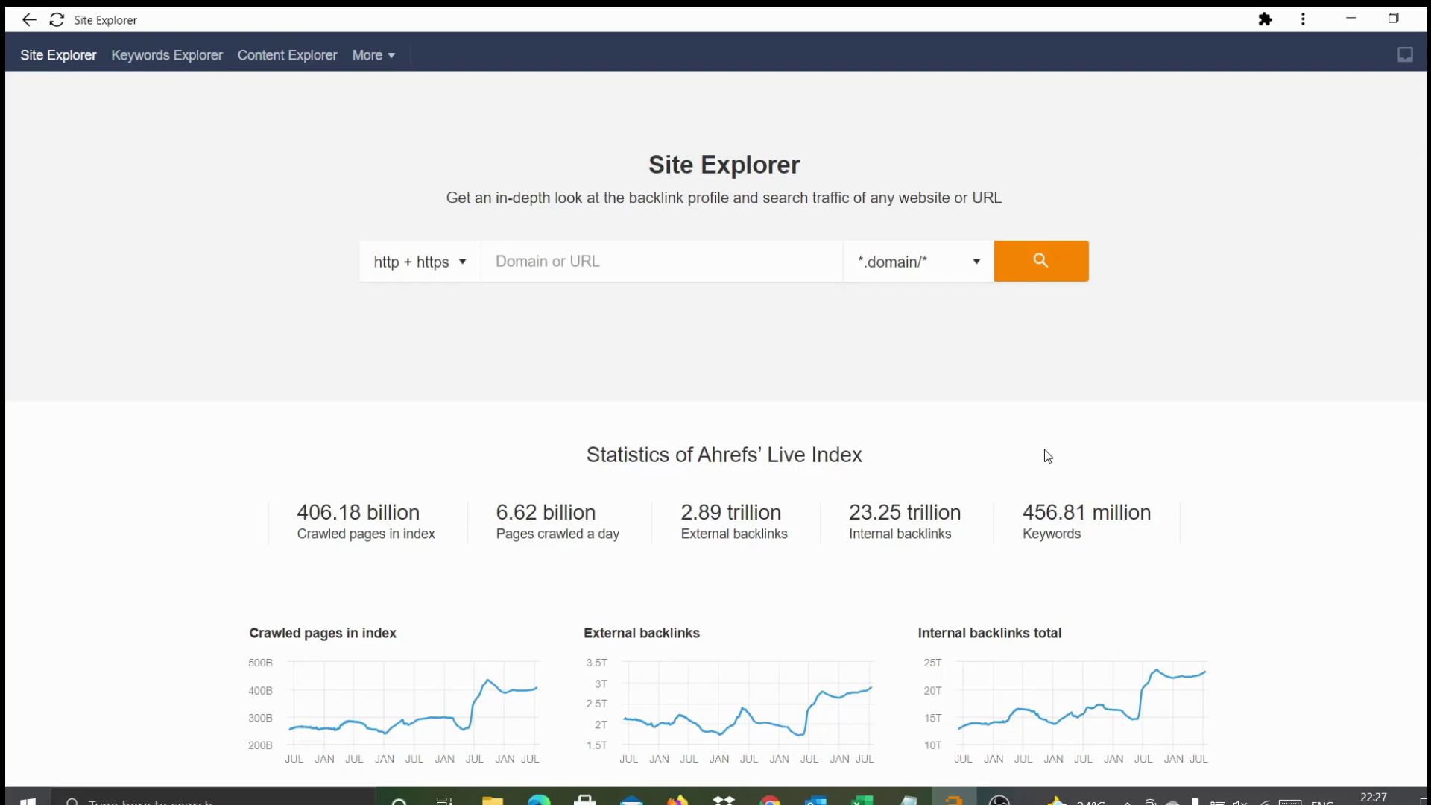
- Search Site Explorer for 'sink, faucet', which returns an incorrect domain/URL error, then go to Keywords Explorer
type("sink, faucet")
left_click(1027, 276)
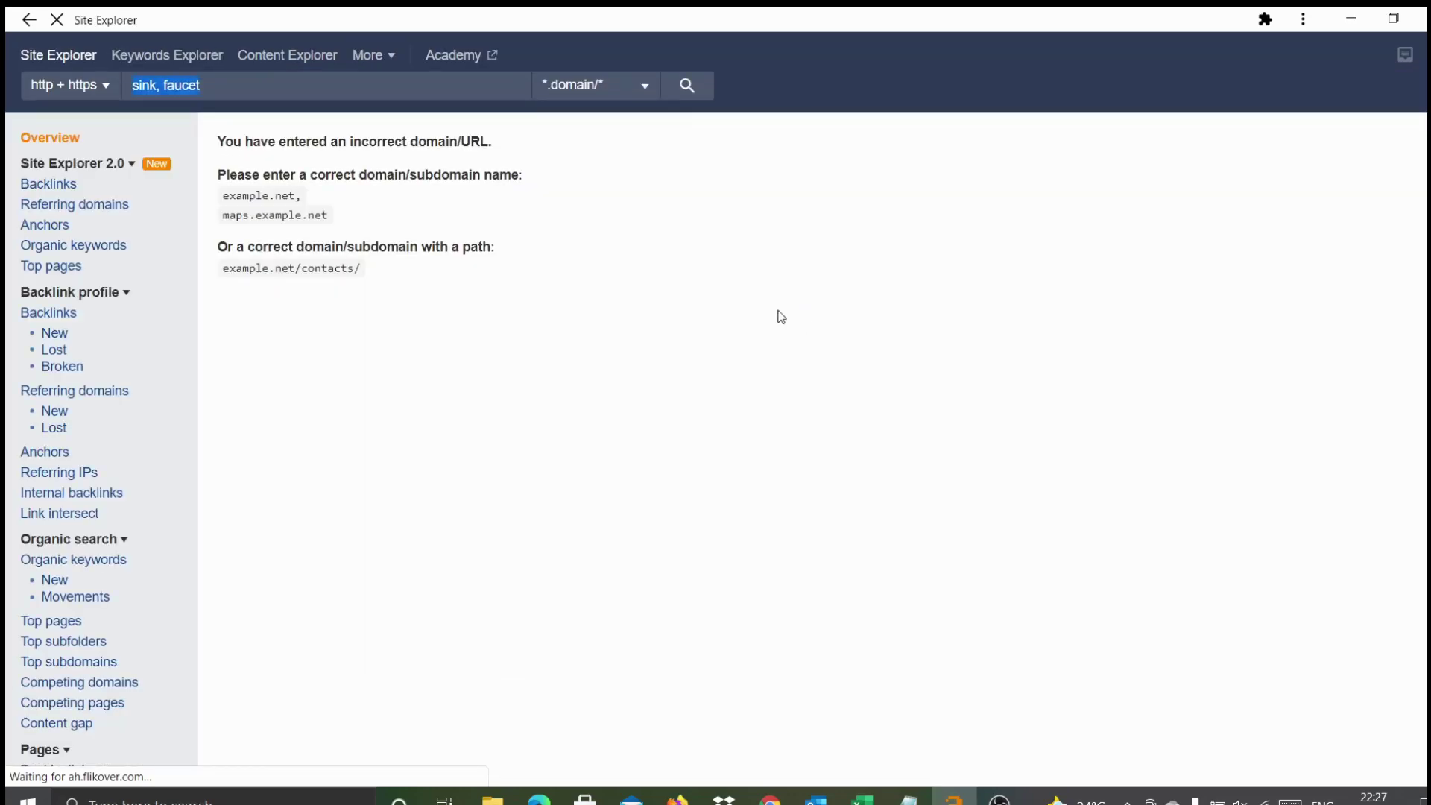
left_click(142, 56)
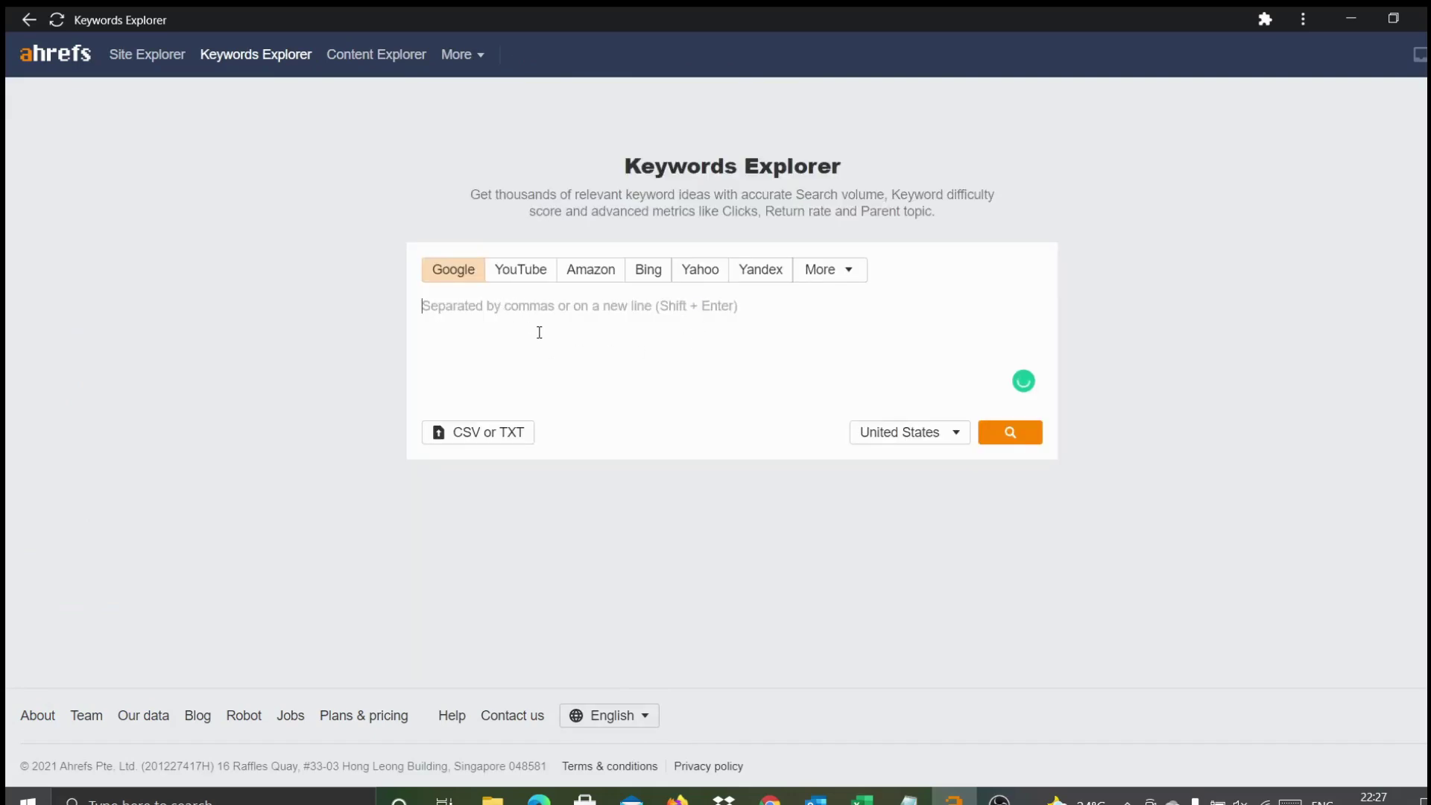
- Look up 'sink, faucet' in Keywords Explorer: faucet KD 66 at 86K, sink KD 43 at 54K
type("sink, faucet")
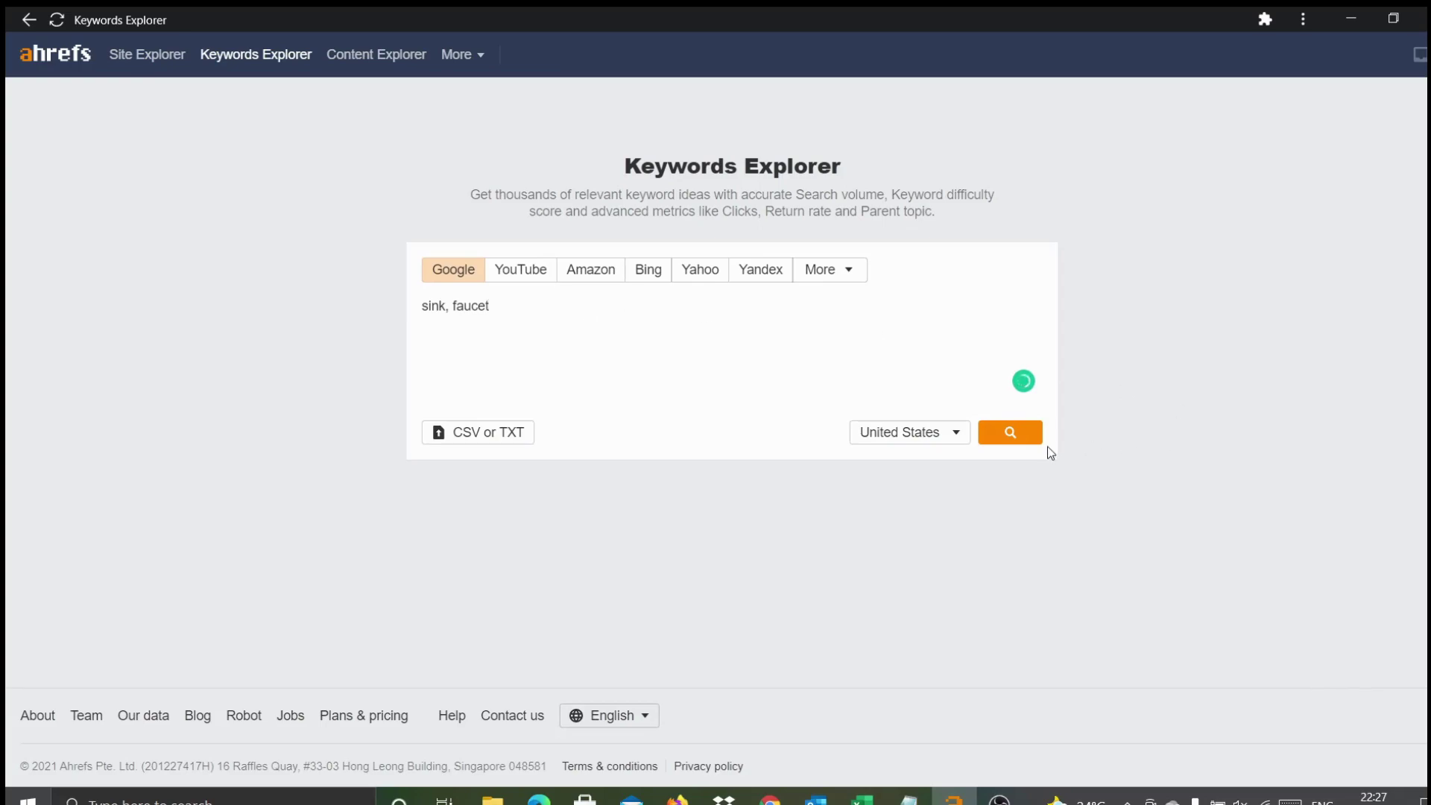
left_click(1010, 442)
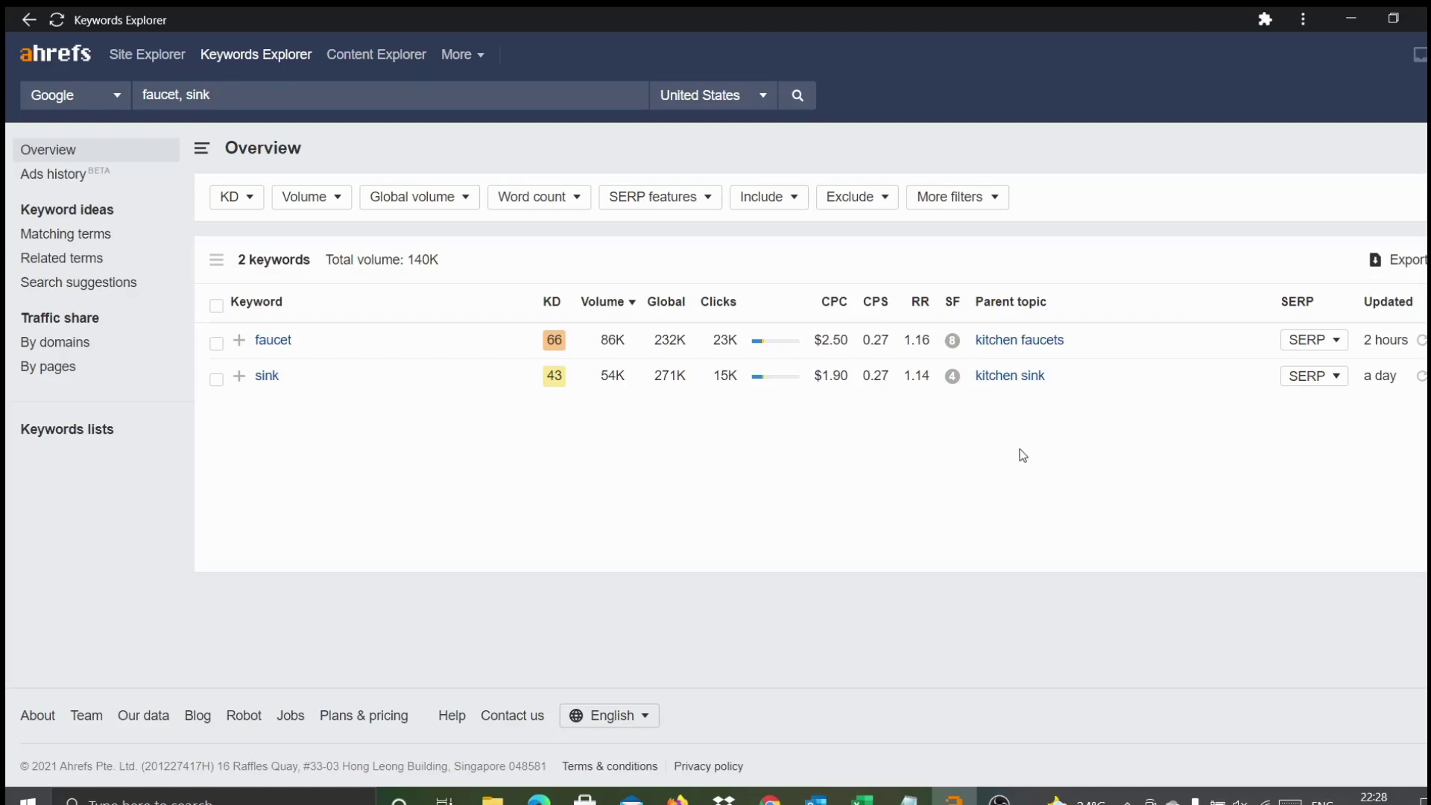
- Show the 1,493,150 matching terms for faucet and sink, then bring up the '5 Factor Validation' doc
left_click(47, 237)
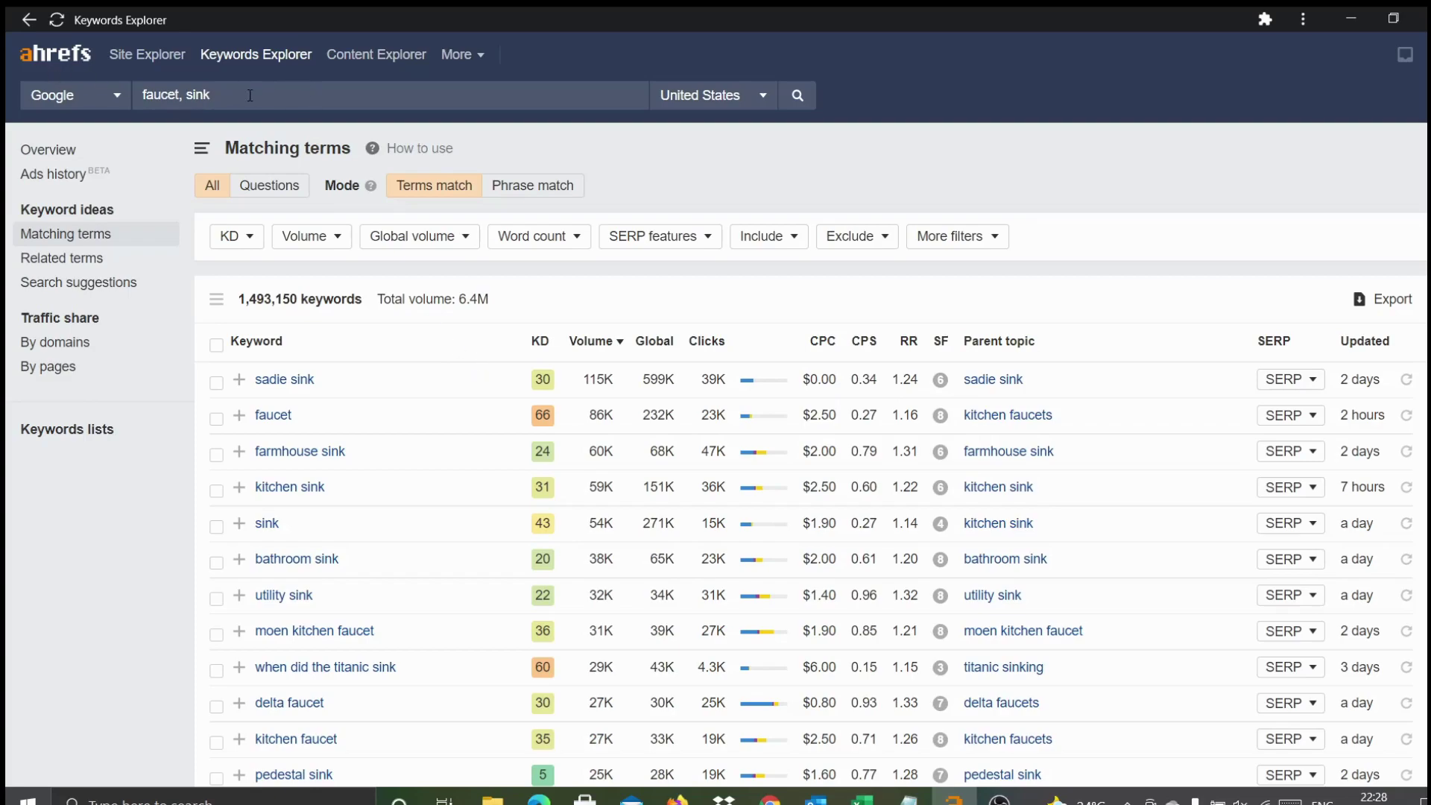
key("alt+Tab")
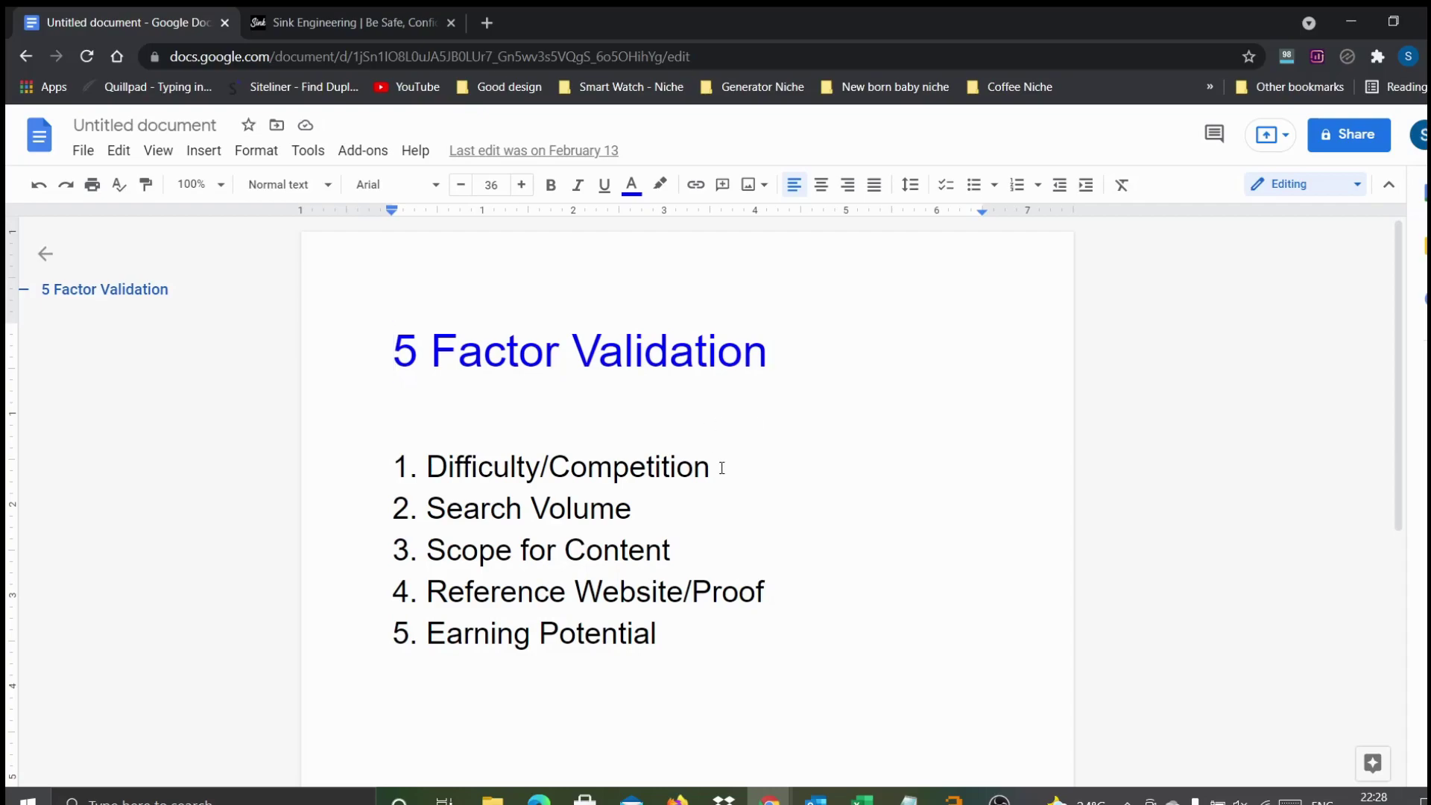
- Highlight the Difficulty/Competition factor in the checklist and return to the Ahrefs matching terms
left_click_drag(720, 467, 426, 467)
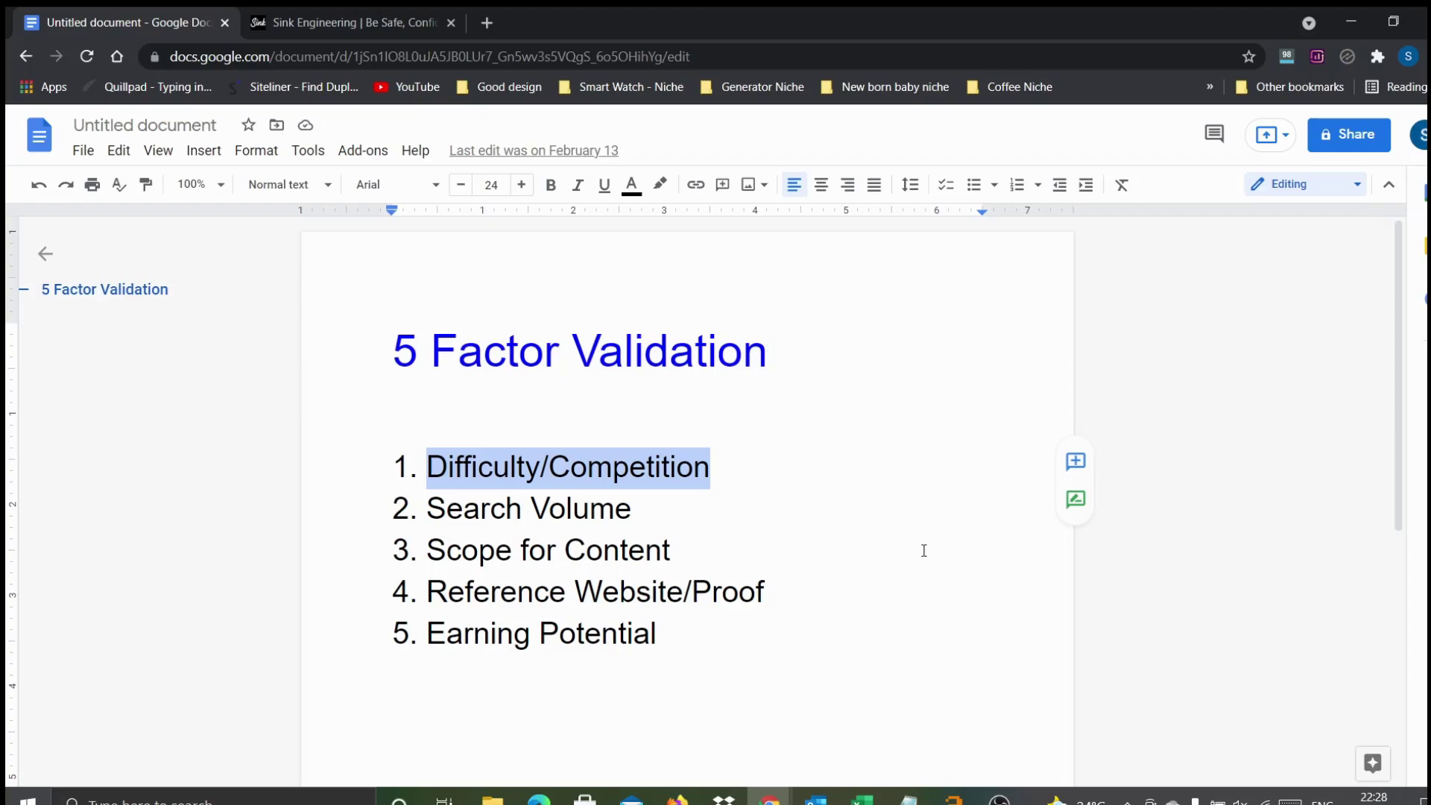
key("alt+Tab")
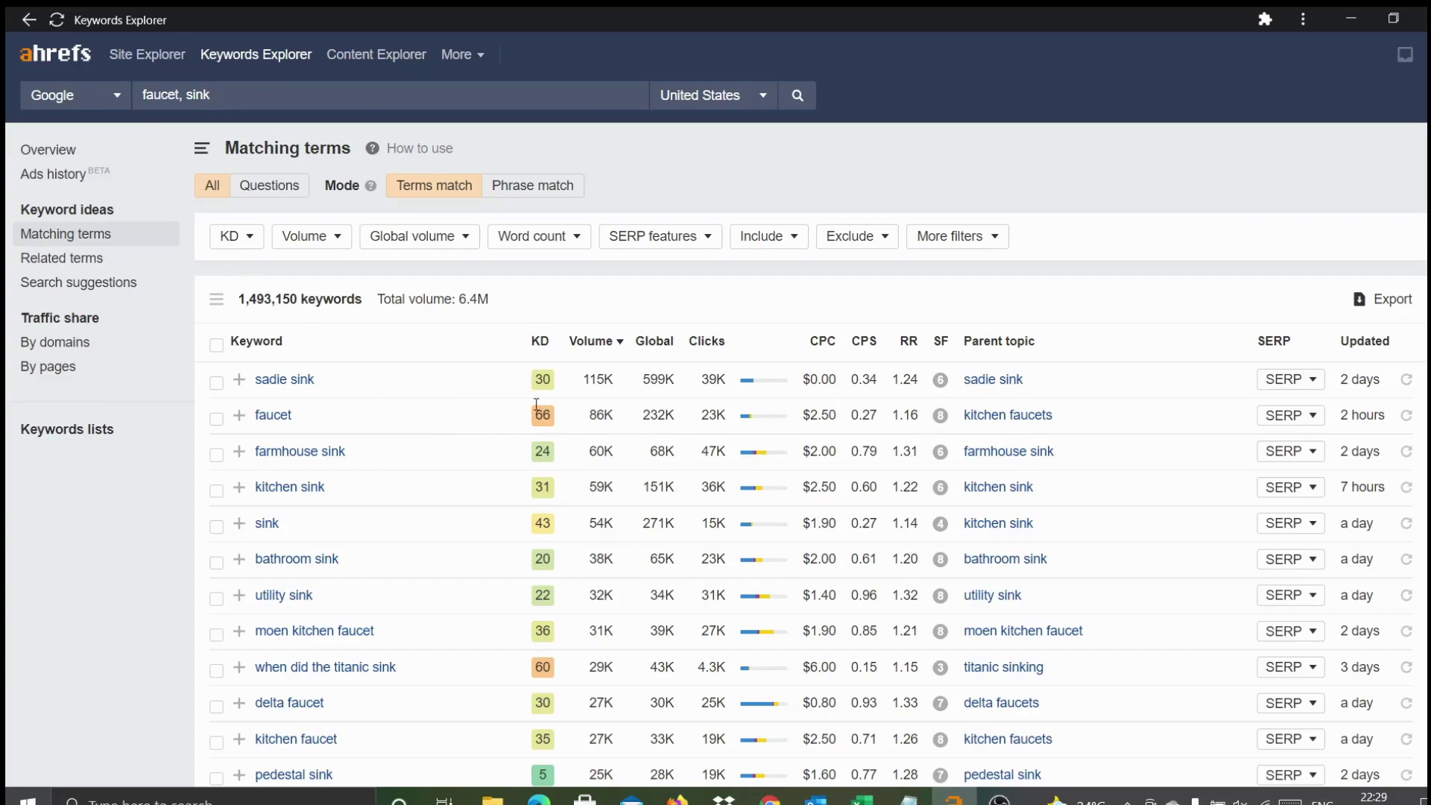
scroll(520, 373, "down", 1)
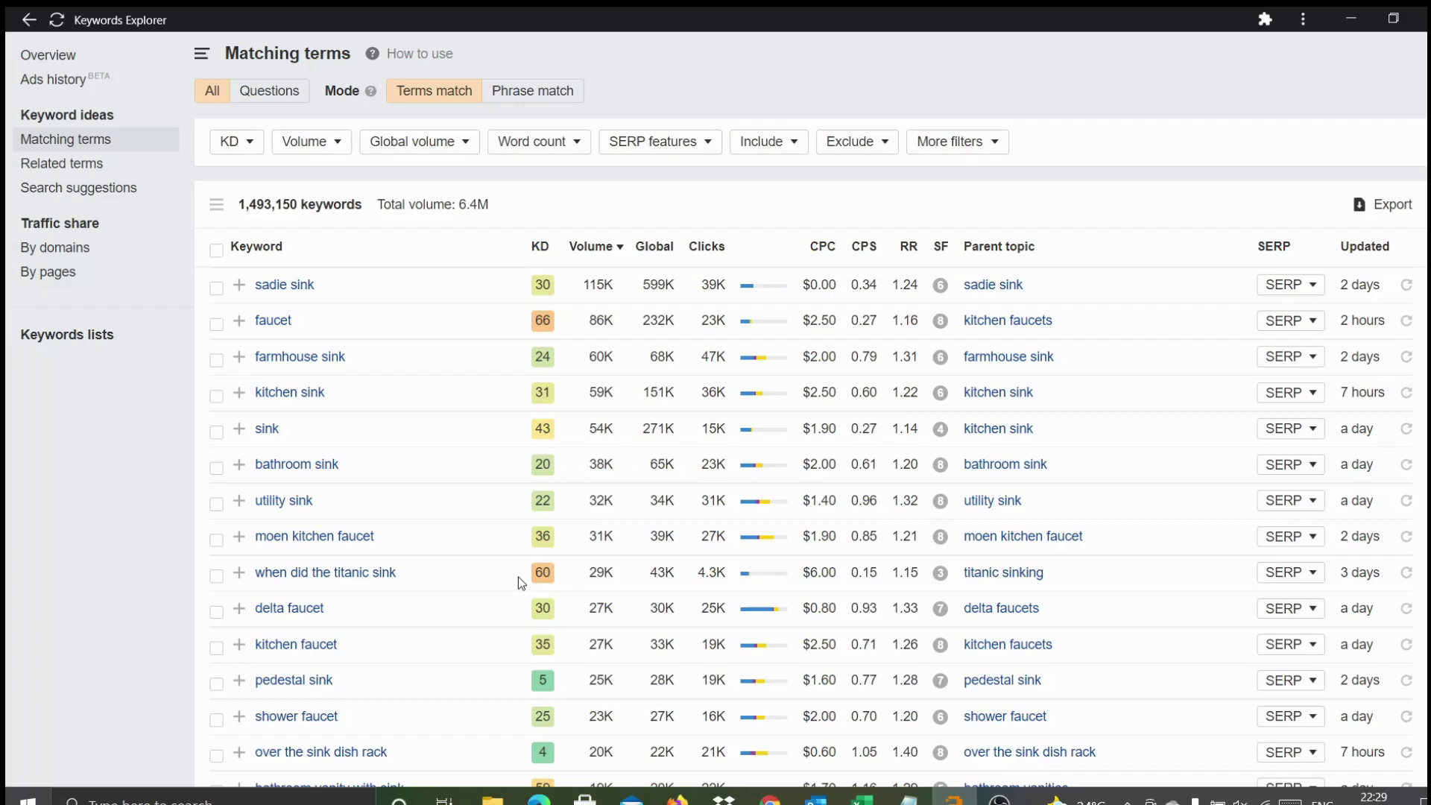
scroll(518, 575, "up", 1)
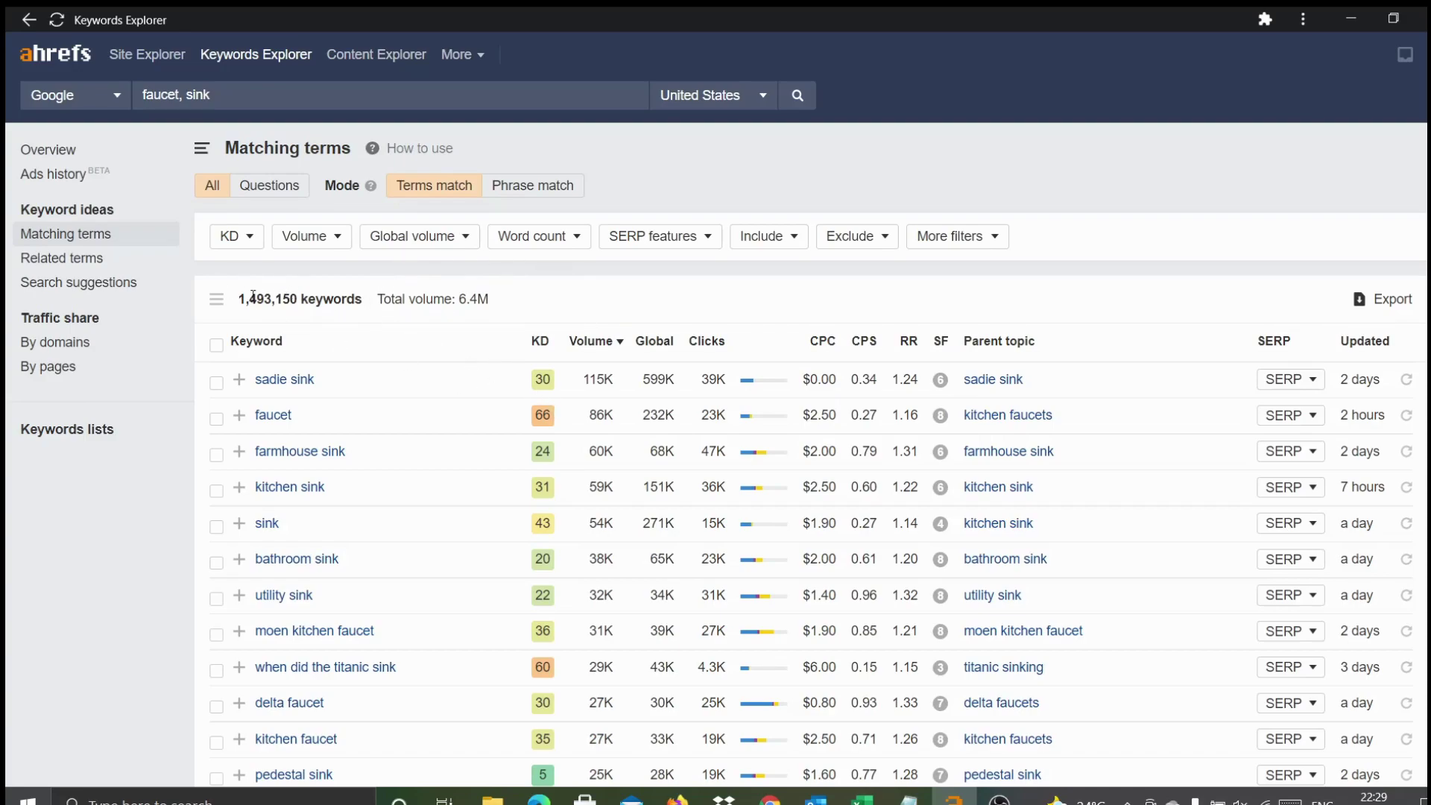
- Cap keyword difficulty at 20, leaving 52,721 matching keywords
left_click(254, 254)
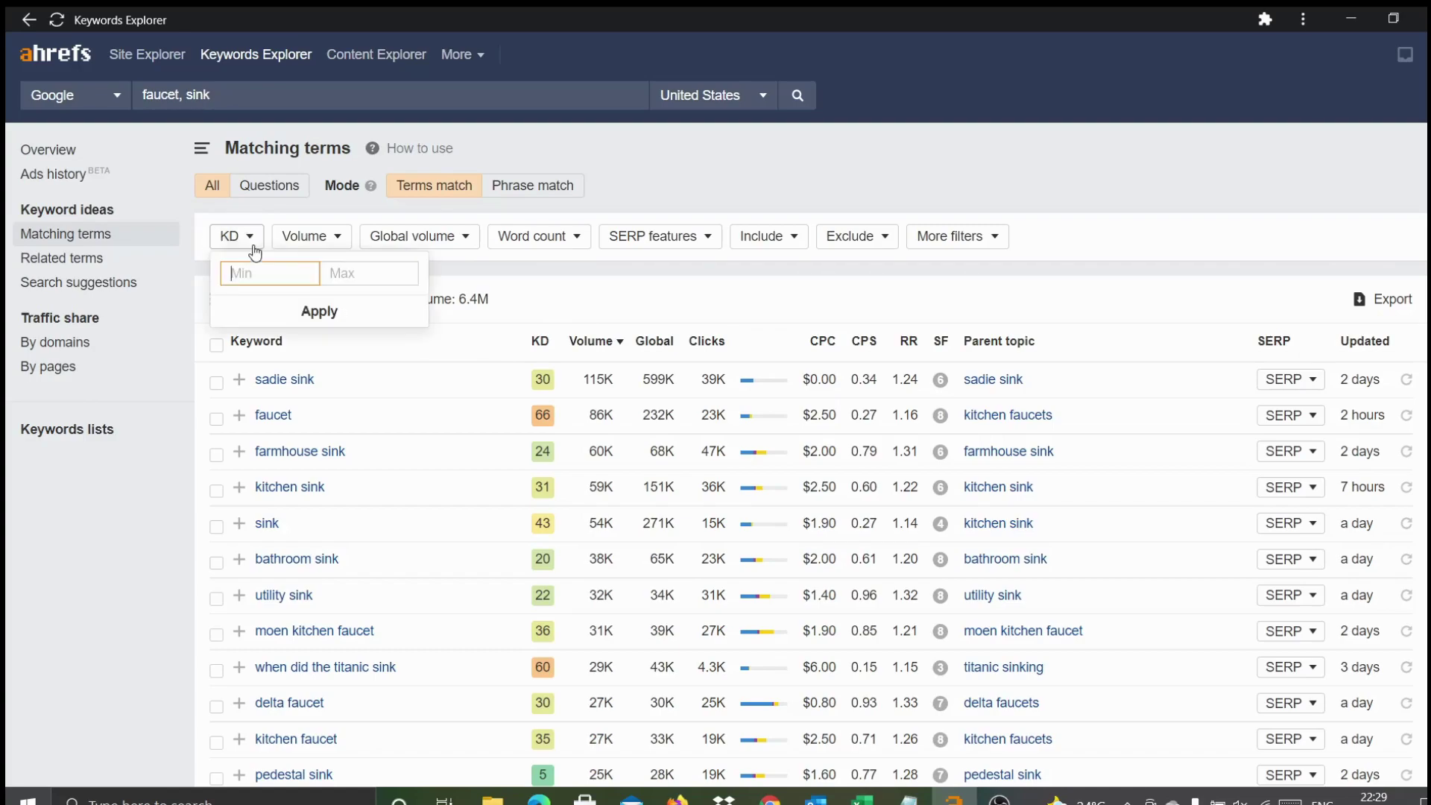
left_click(359, 277)
type("20")
left_click(350, 319)
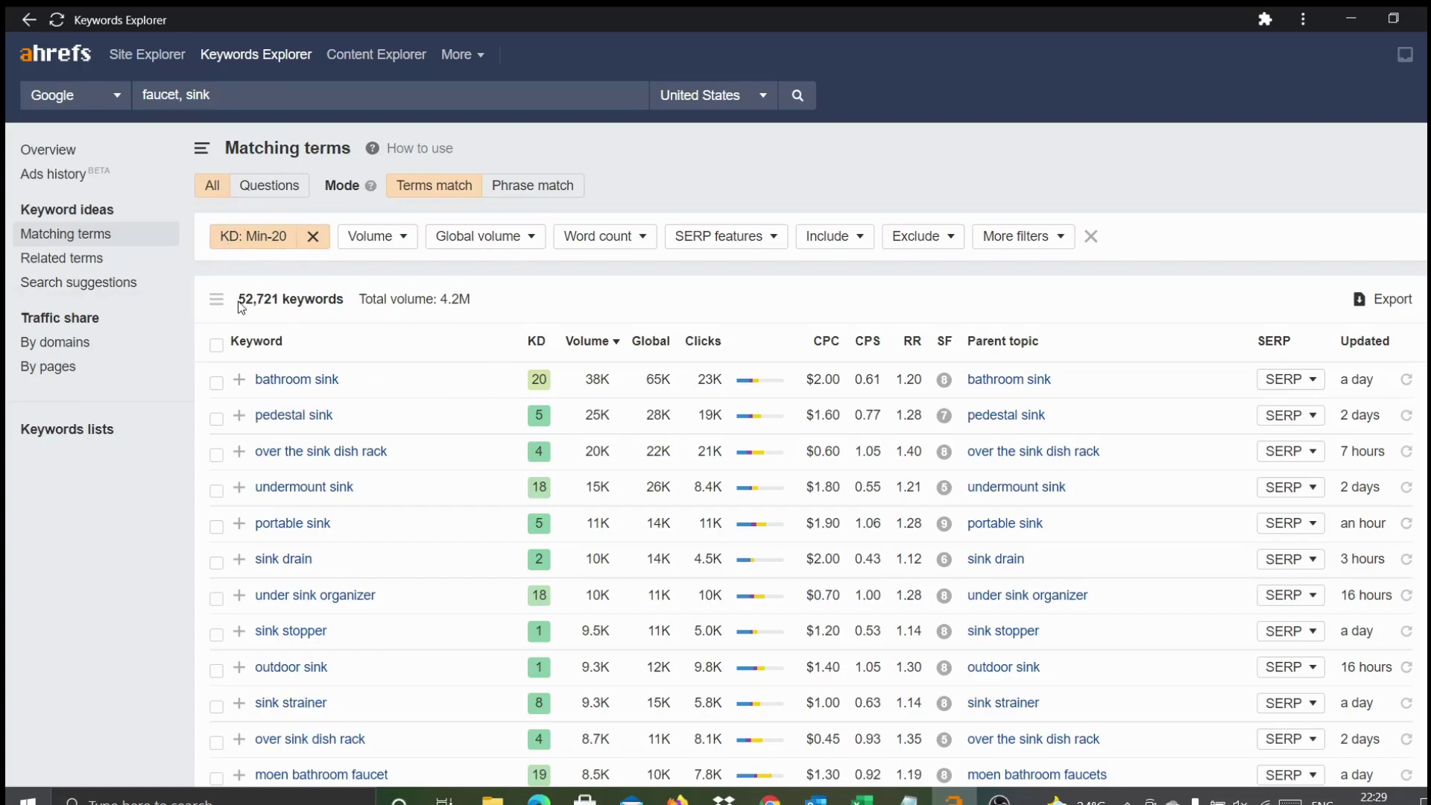
left_click_drag(239, 304, 420, 347)
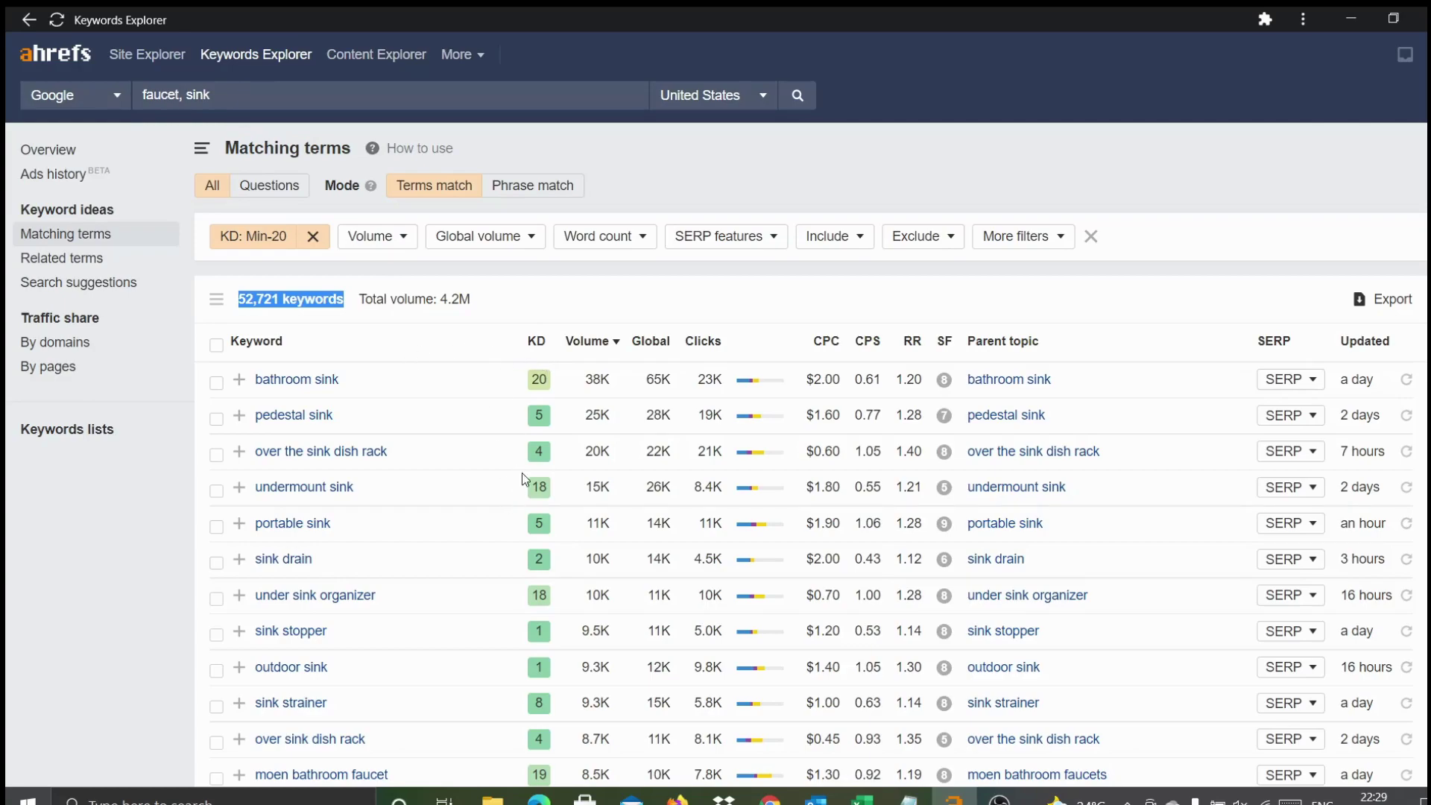
- Tighten the KD maximum to 10, leaving 45,626 keywords, and return to the Docs checklist
left_click(257, 235)
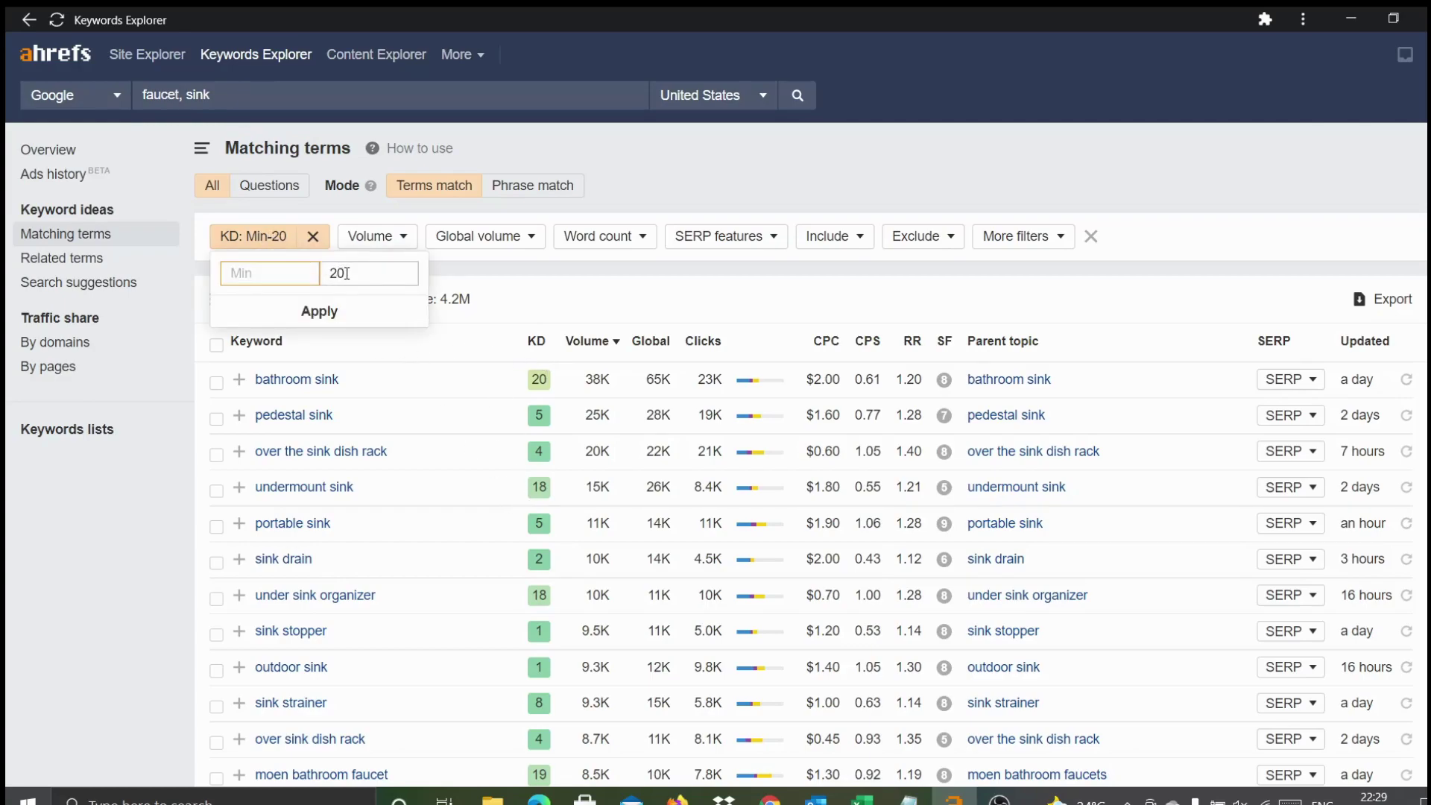
left_click_drag(346, 274, 315, 277)
type("10")
left_click(352, 322)
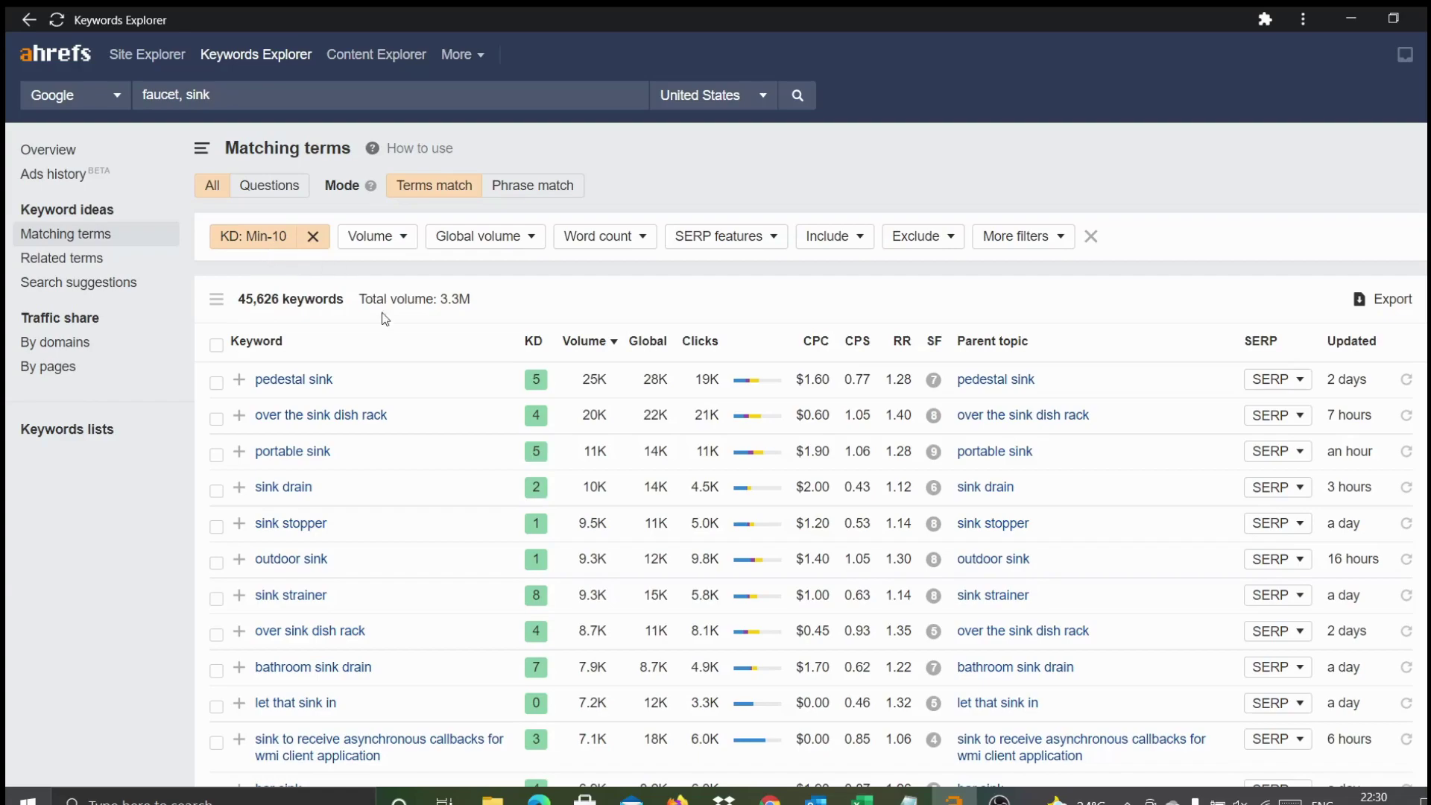
key("alt+Tab")
- Highlight the Difficulty/Competition and Search Volume items, then go back to the 45,626 filtered keywords
left_click(590, 479)
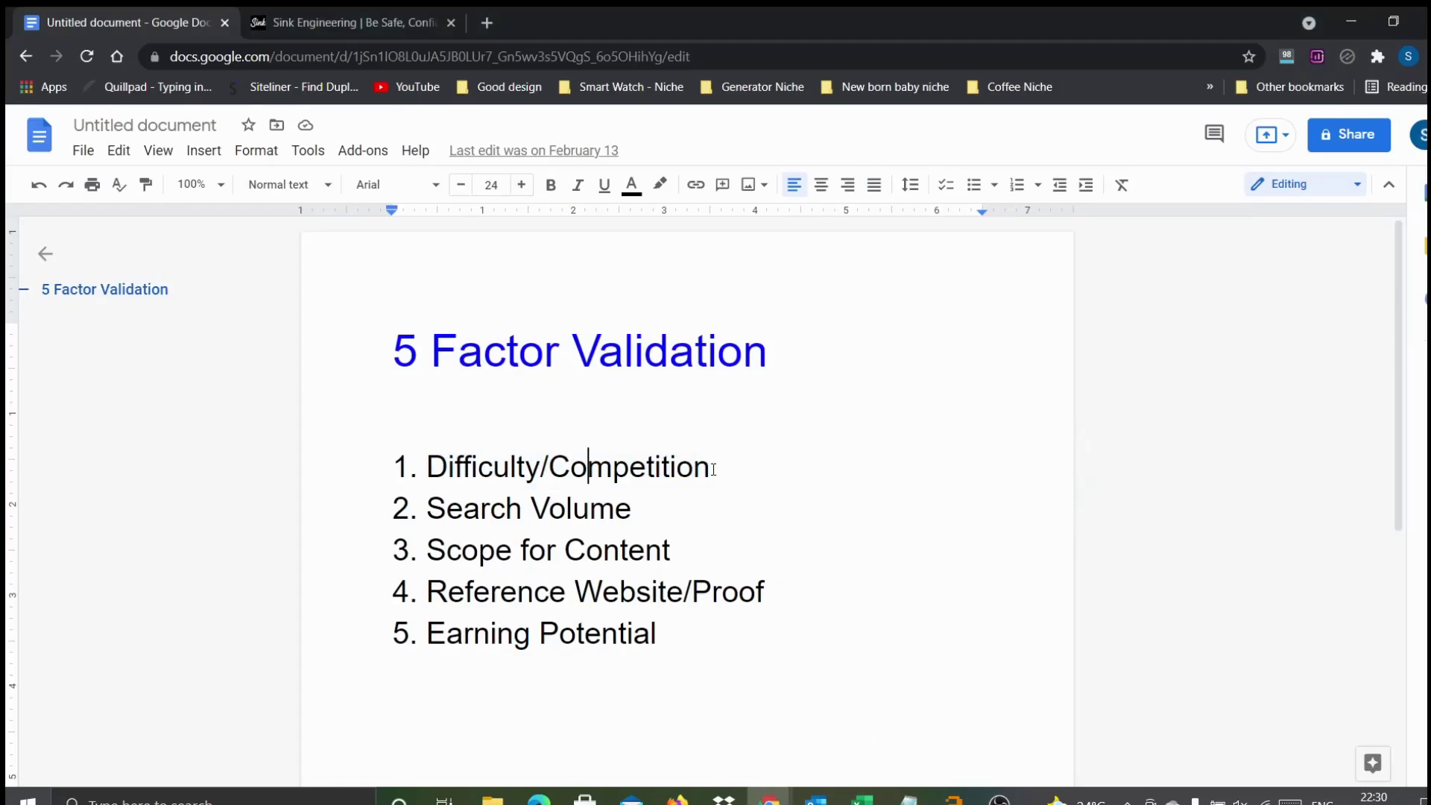
left_click_drag(710, 474, 437, 483)
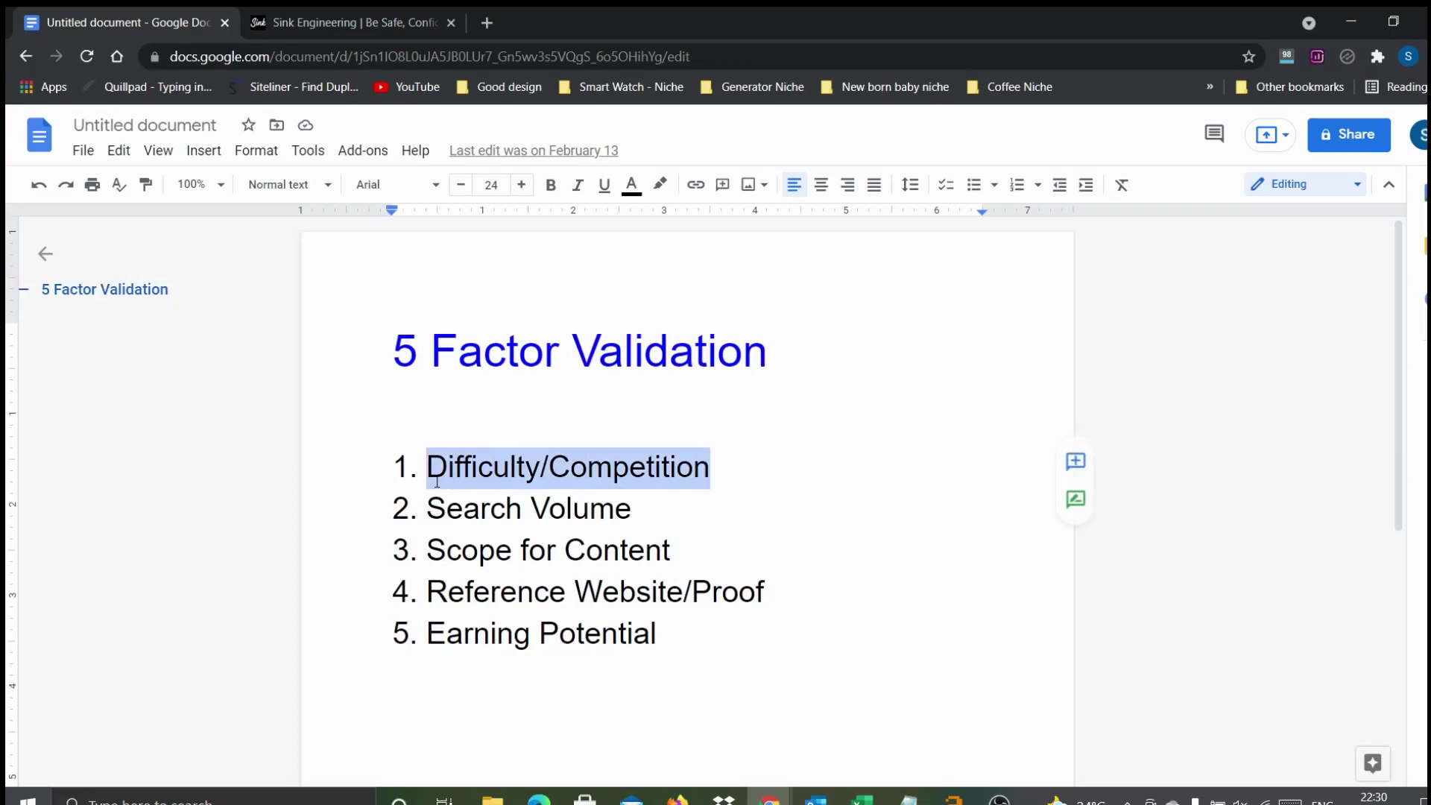
left_click(708, 471)
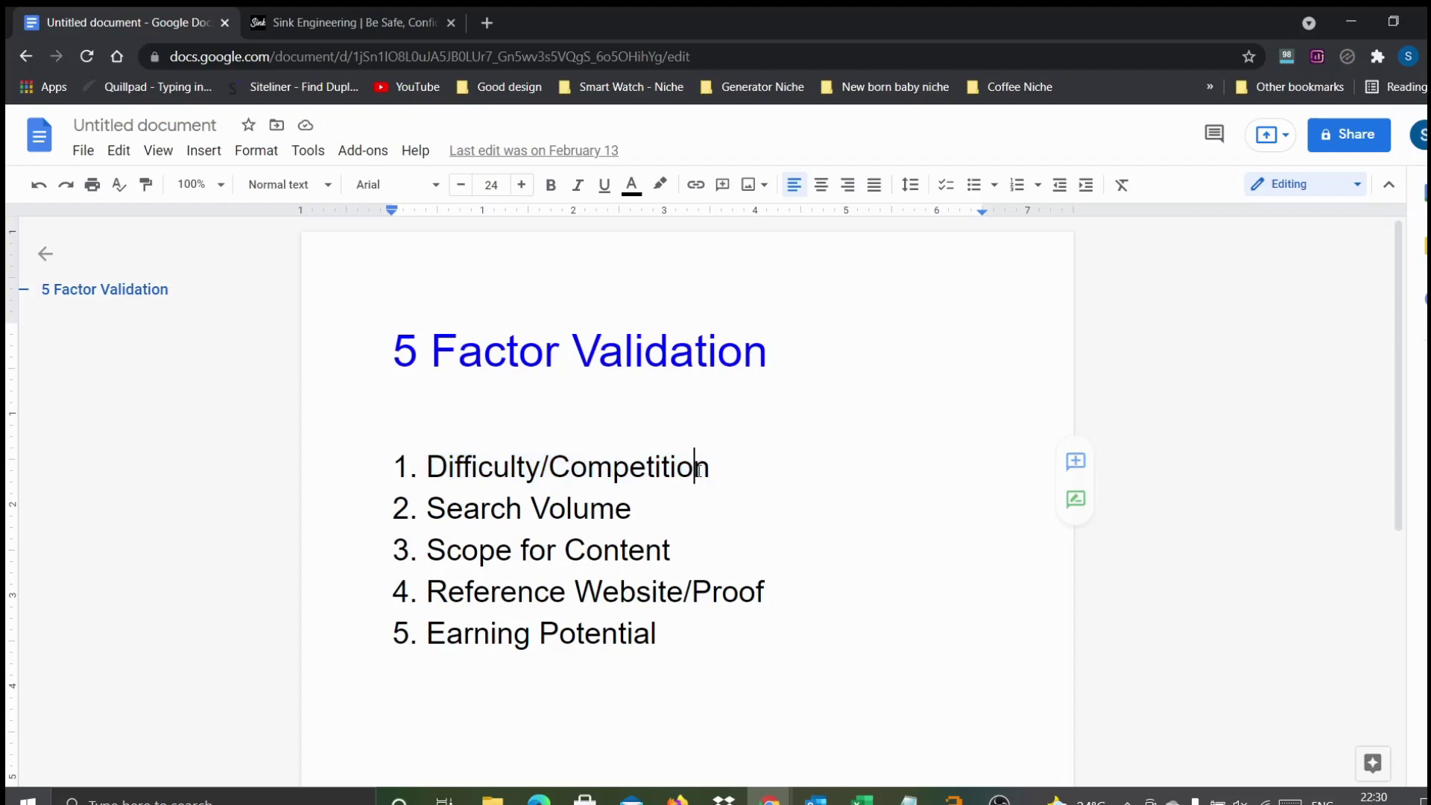
left_click_drag(728, 464, 426, 462)
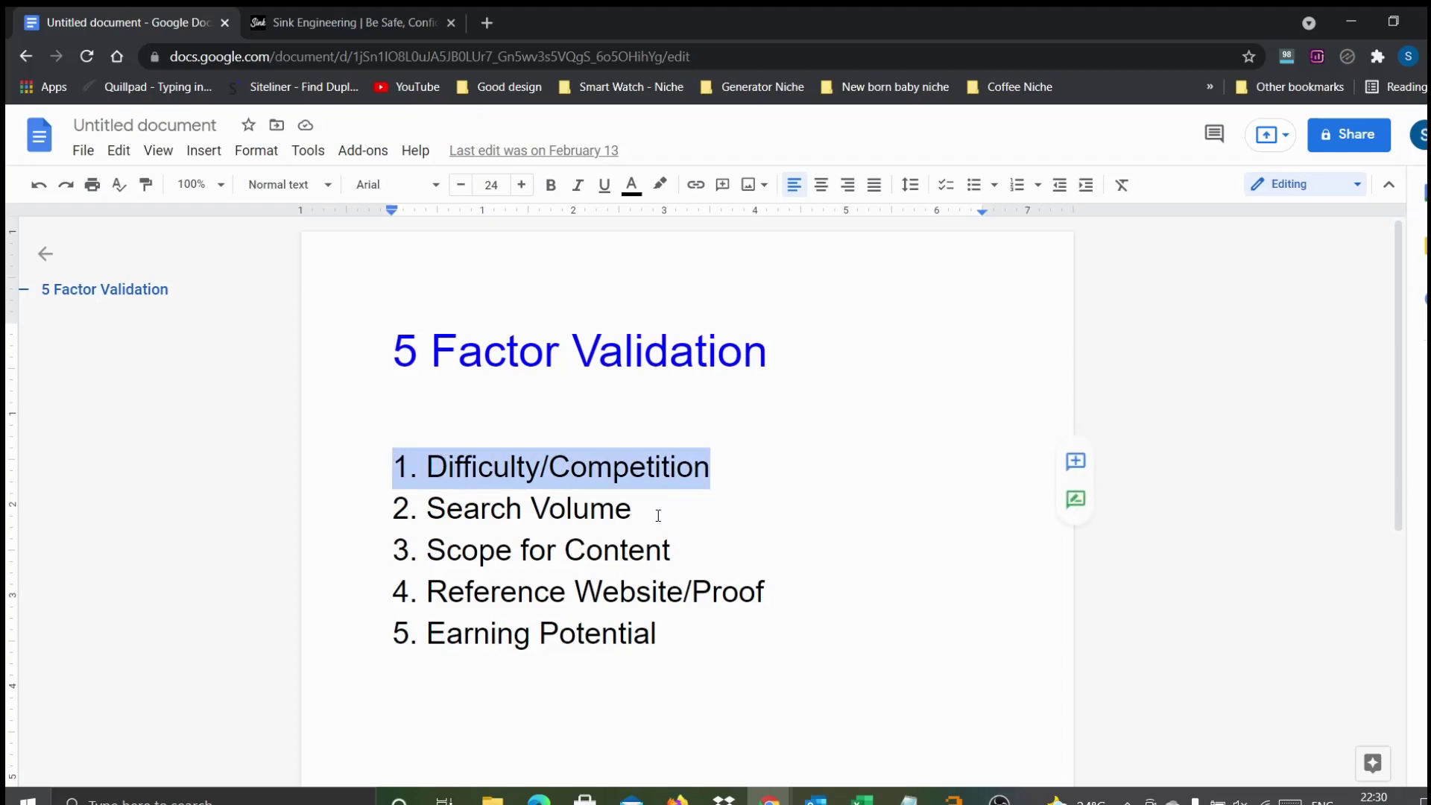
left_click_drag(635, 515, 377, 515)
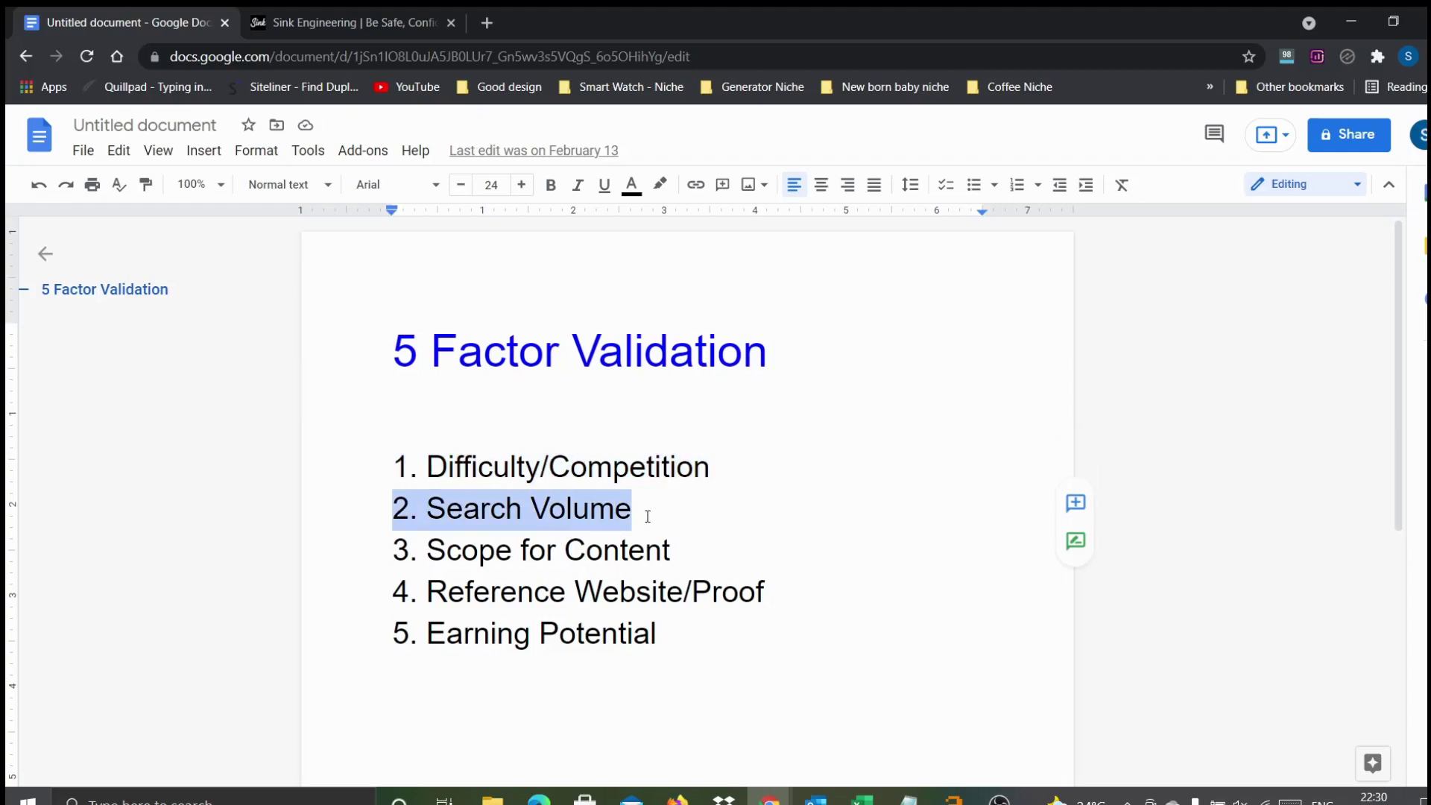
key("alt+Tab")
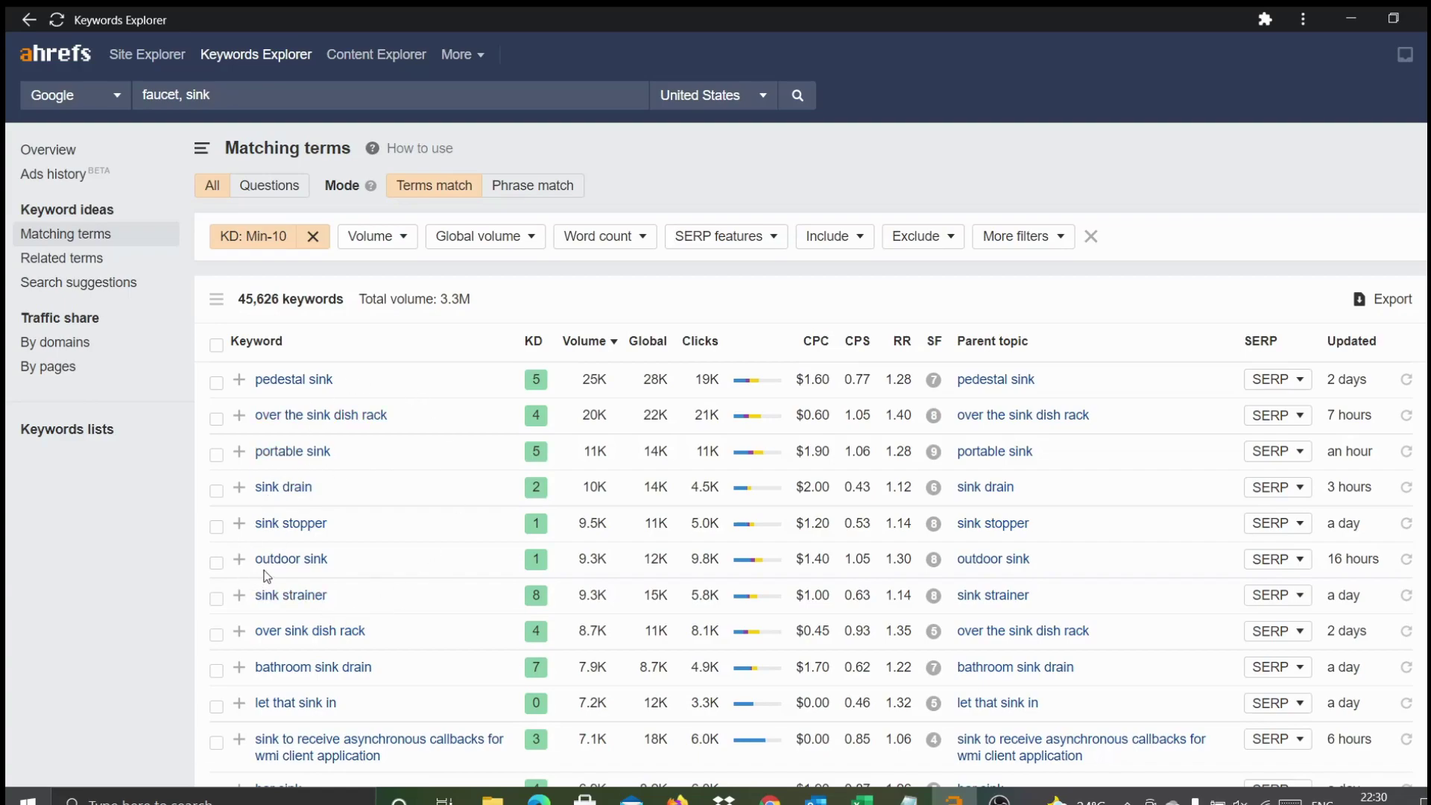
scroll(363, 538, "down", 1)
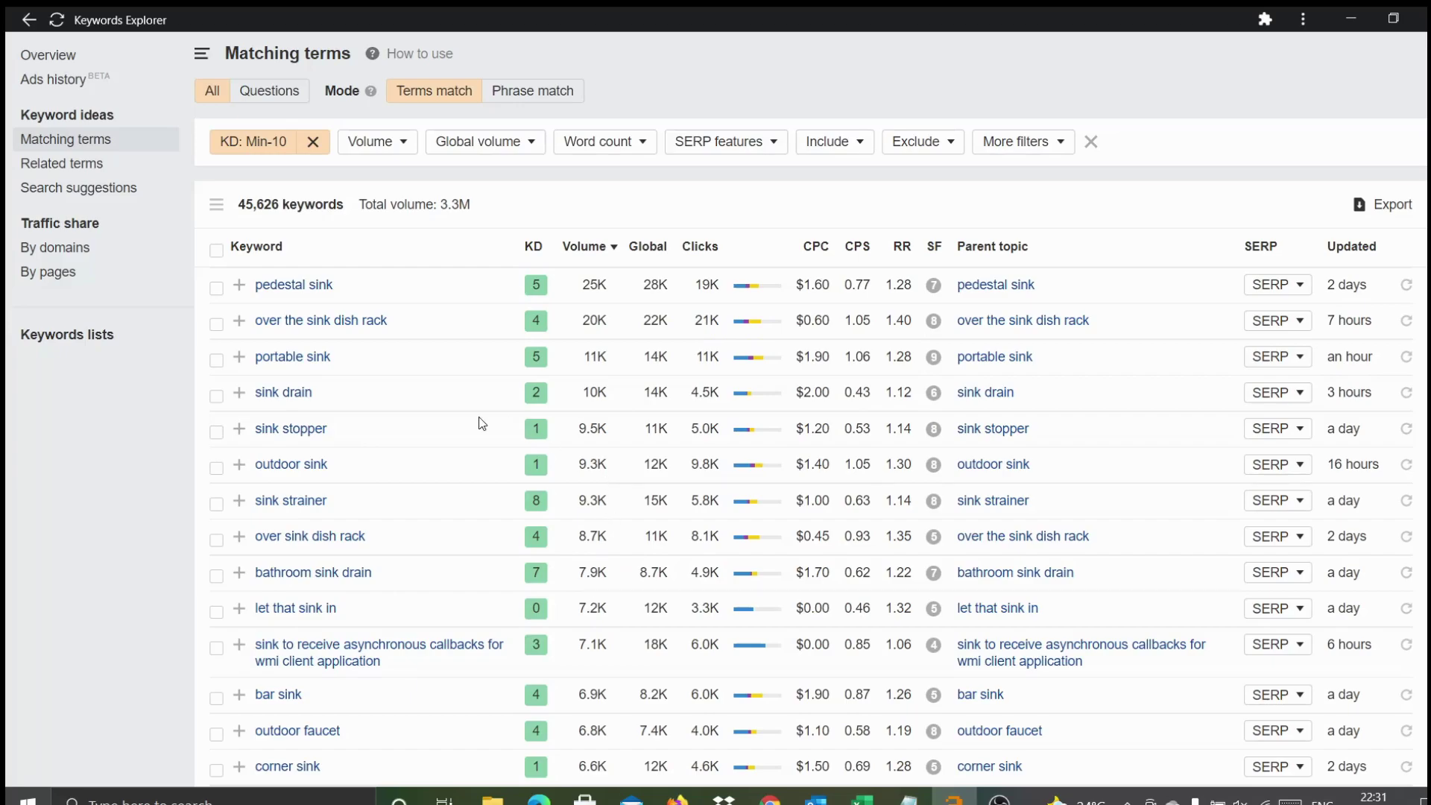
scroll(489, 393, "down", 20)
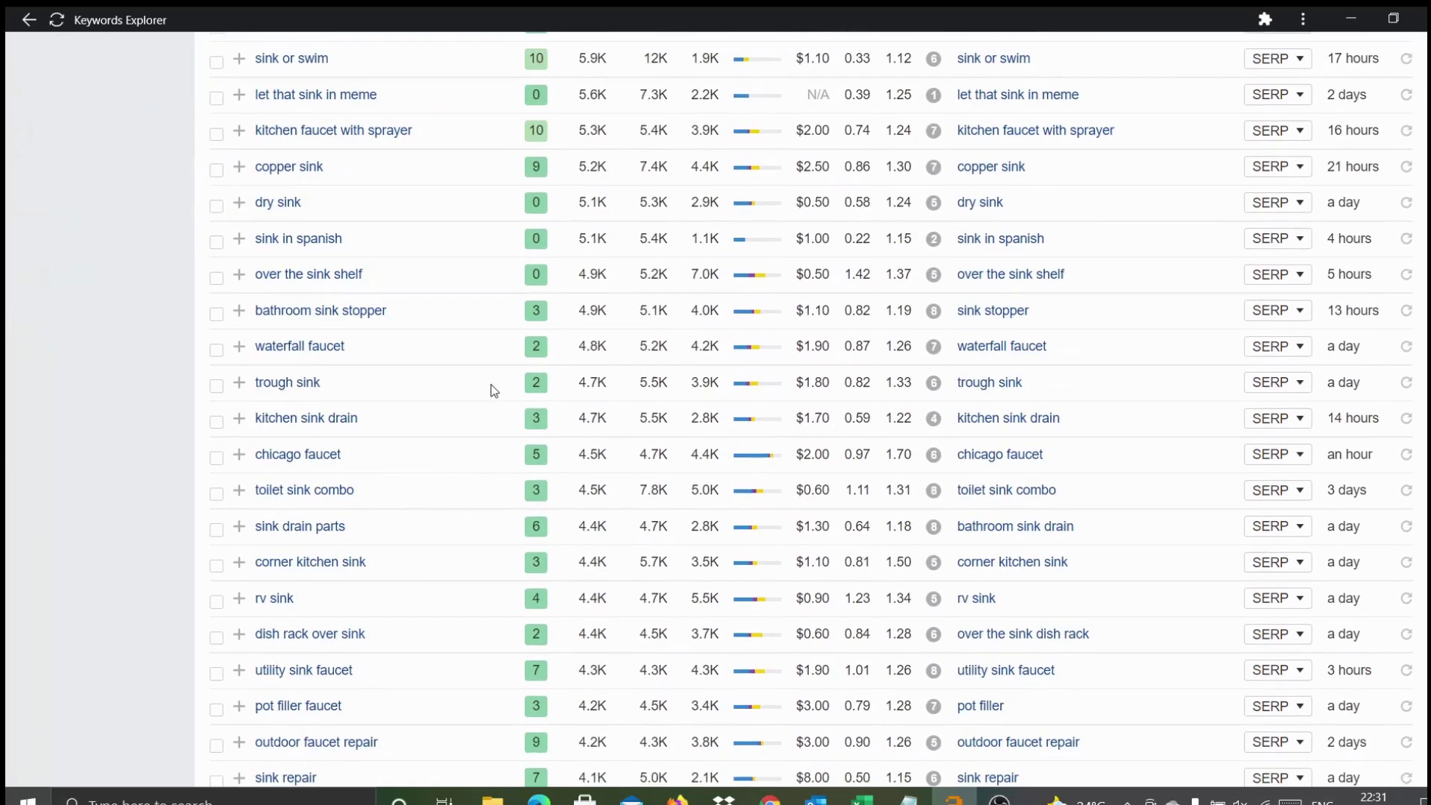
scroll(492, 389, "down", 3)
scroll(517, 484, "up", 20)
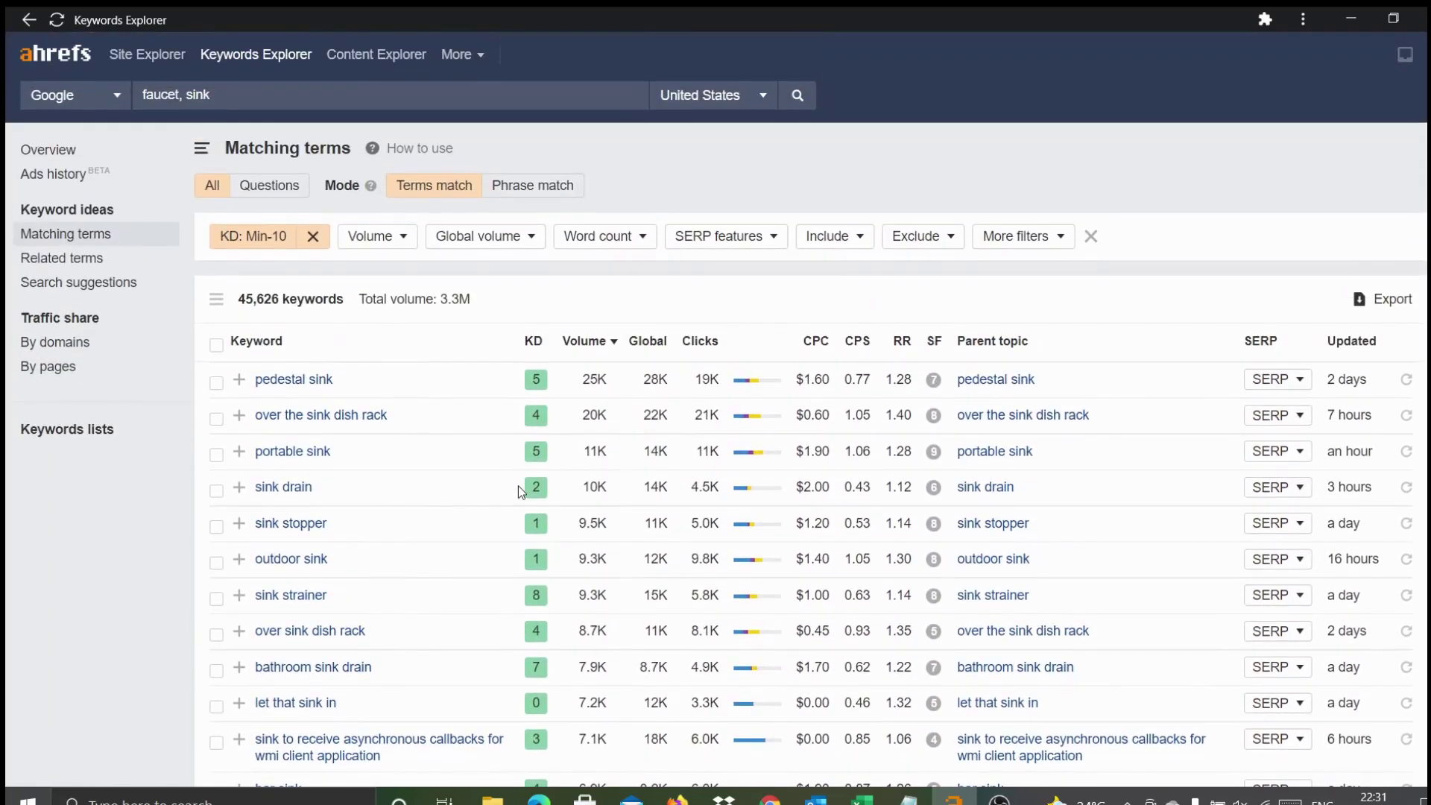
scroll(499, 402, "down", 20)
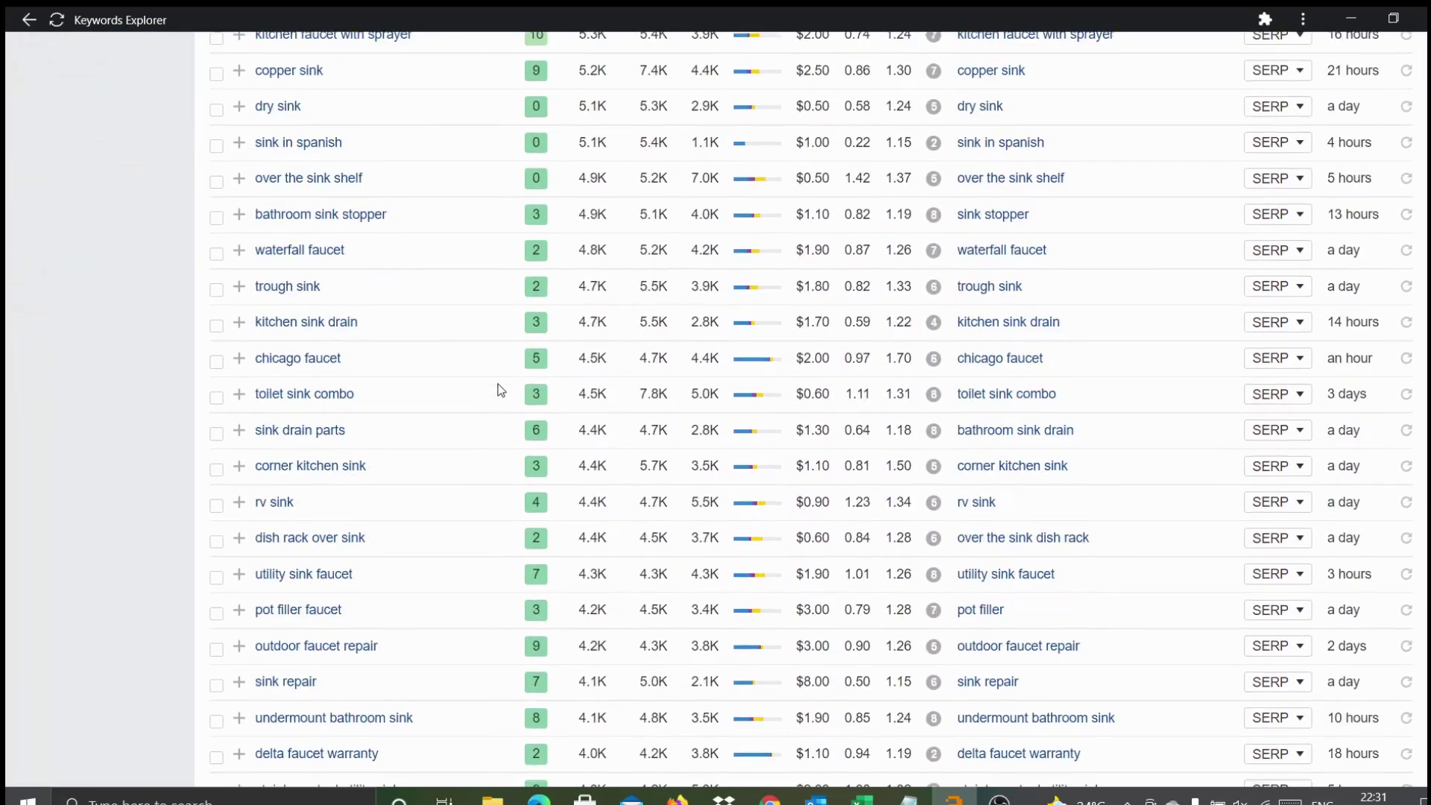
scroll(503, 493, "down", 2)
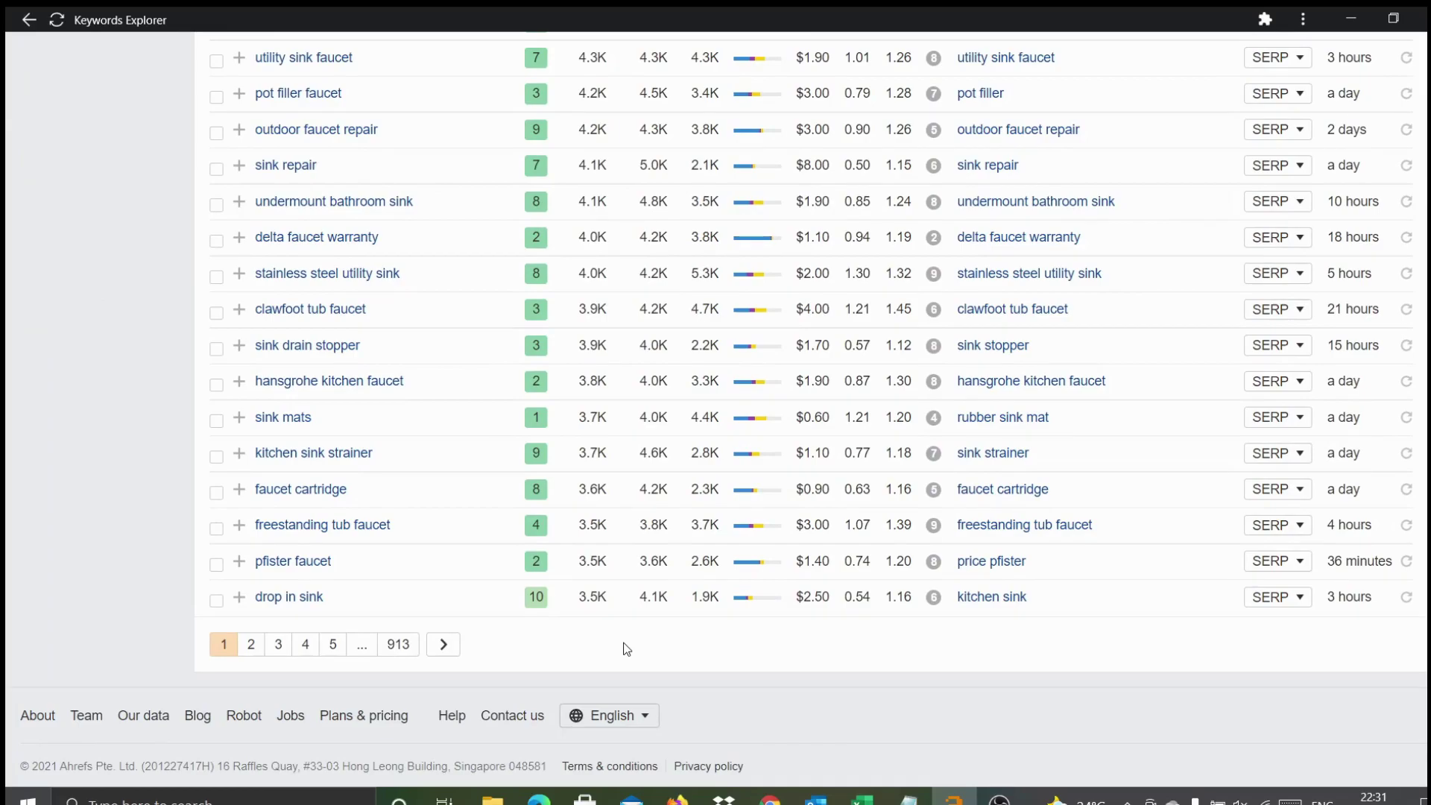
scroll(626, 648, "up", 20)
scroll(626, 648, "up", 3)
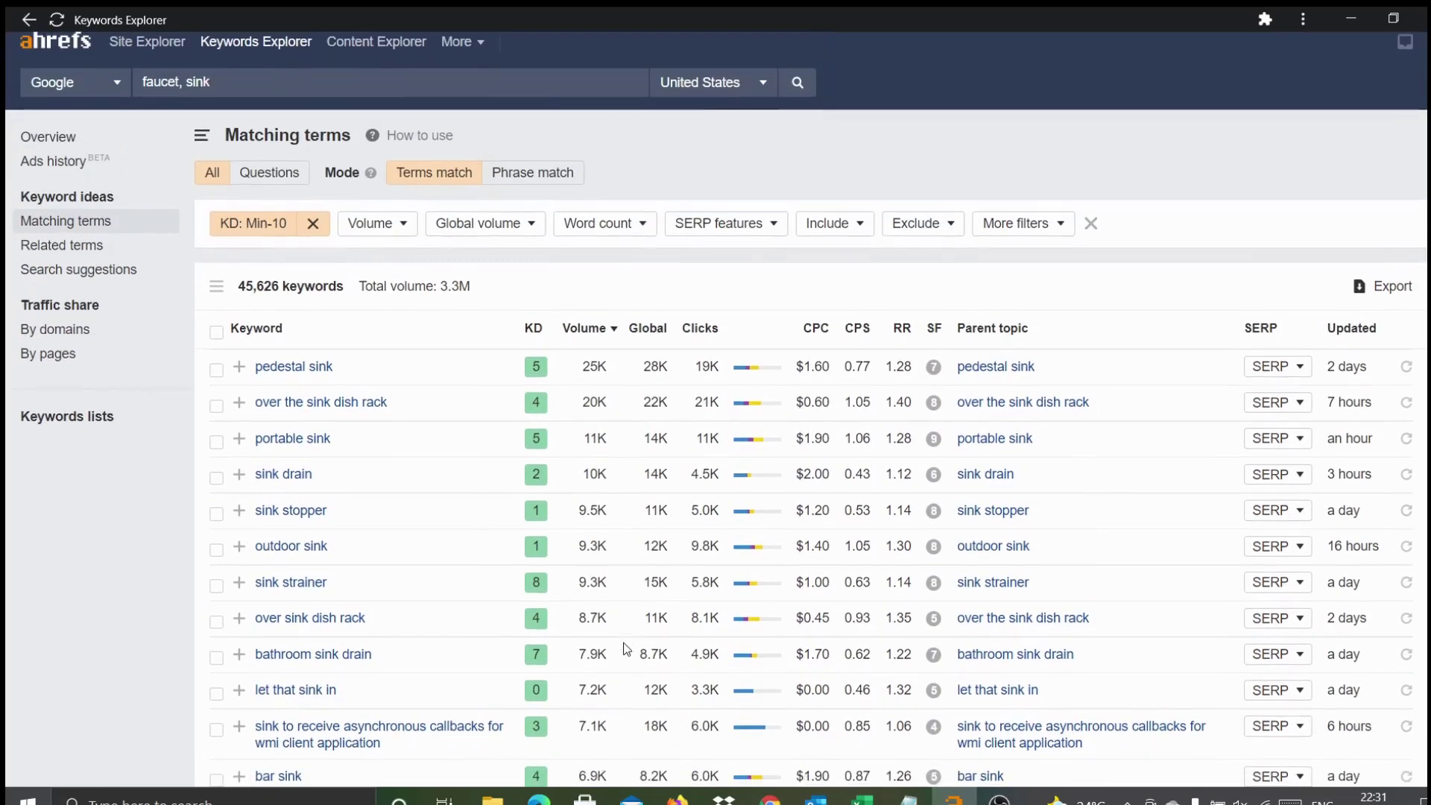
scroll(608, 626, "down", 20)
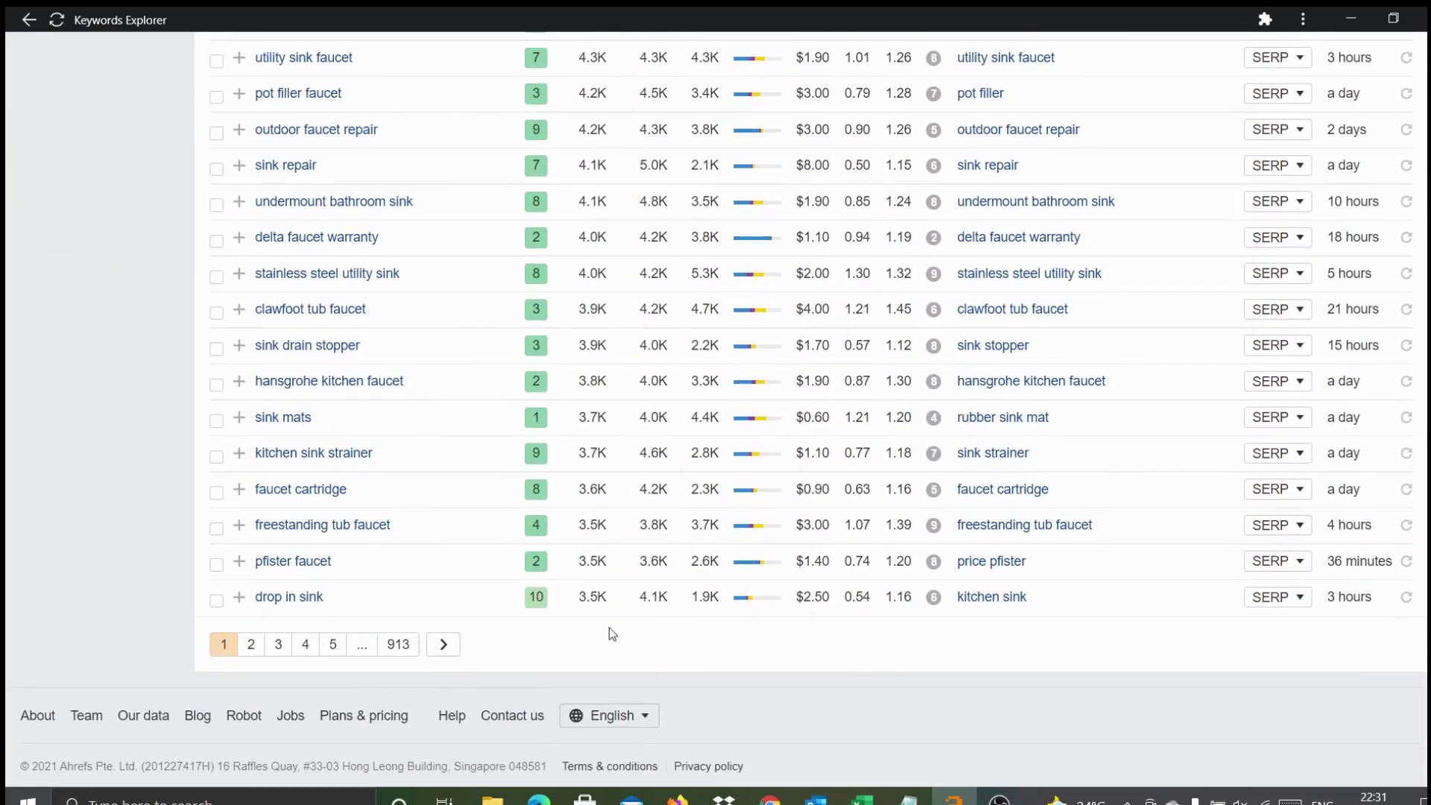
scroll(610, 628, "up", 20)
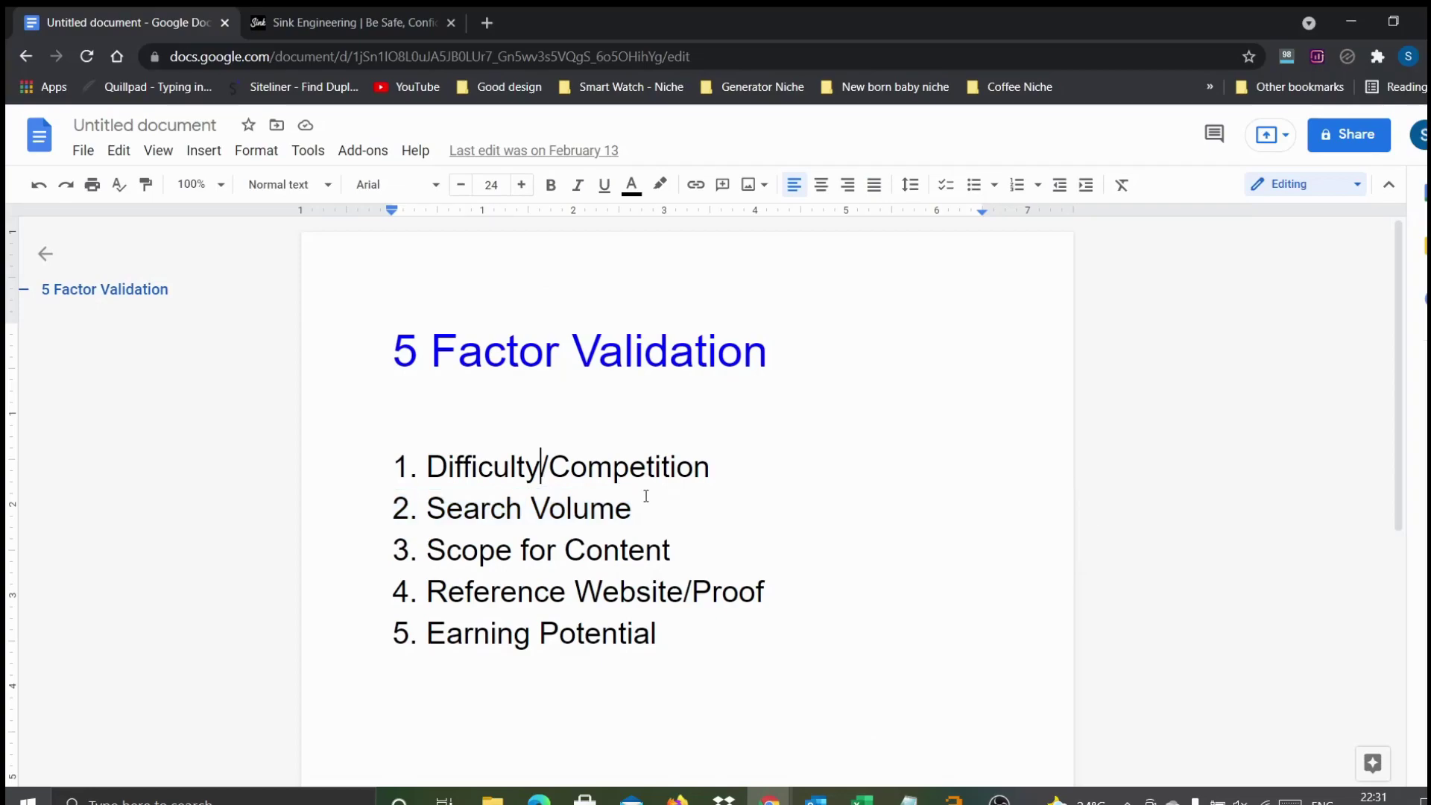
- Highlight checklist items 1 and 2 together, then bring back Ahrefs' KD-10 keyword list
left_click_drag(634, 508, 392, 510)
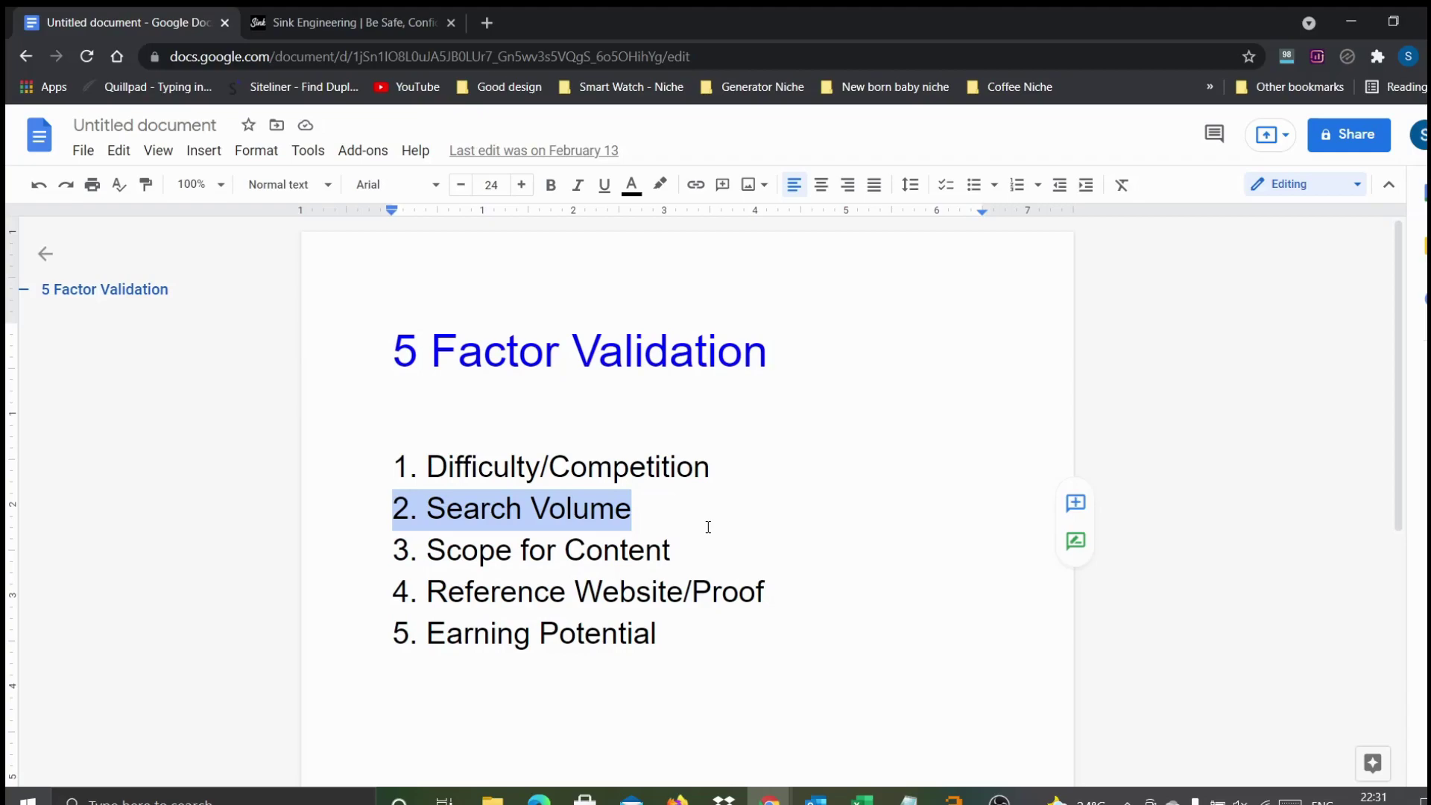
left_click(676, 511)
left_click_drag(674, 511, 393, 469)
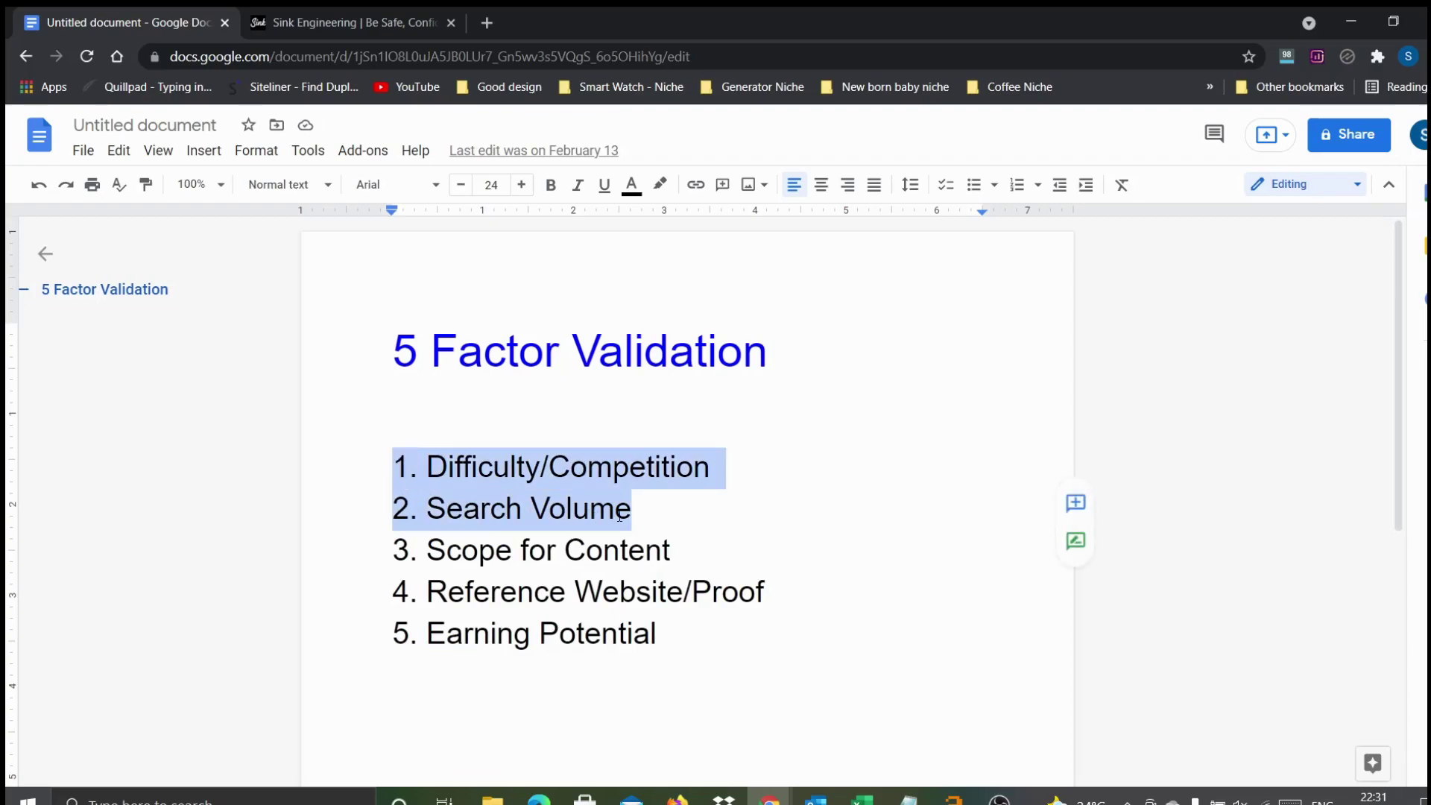
key("alt+Tab")
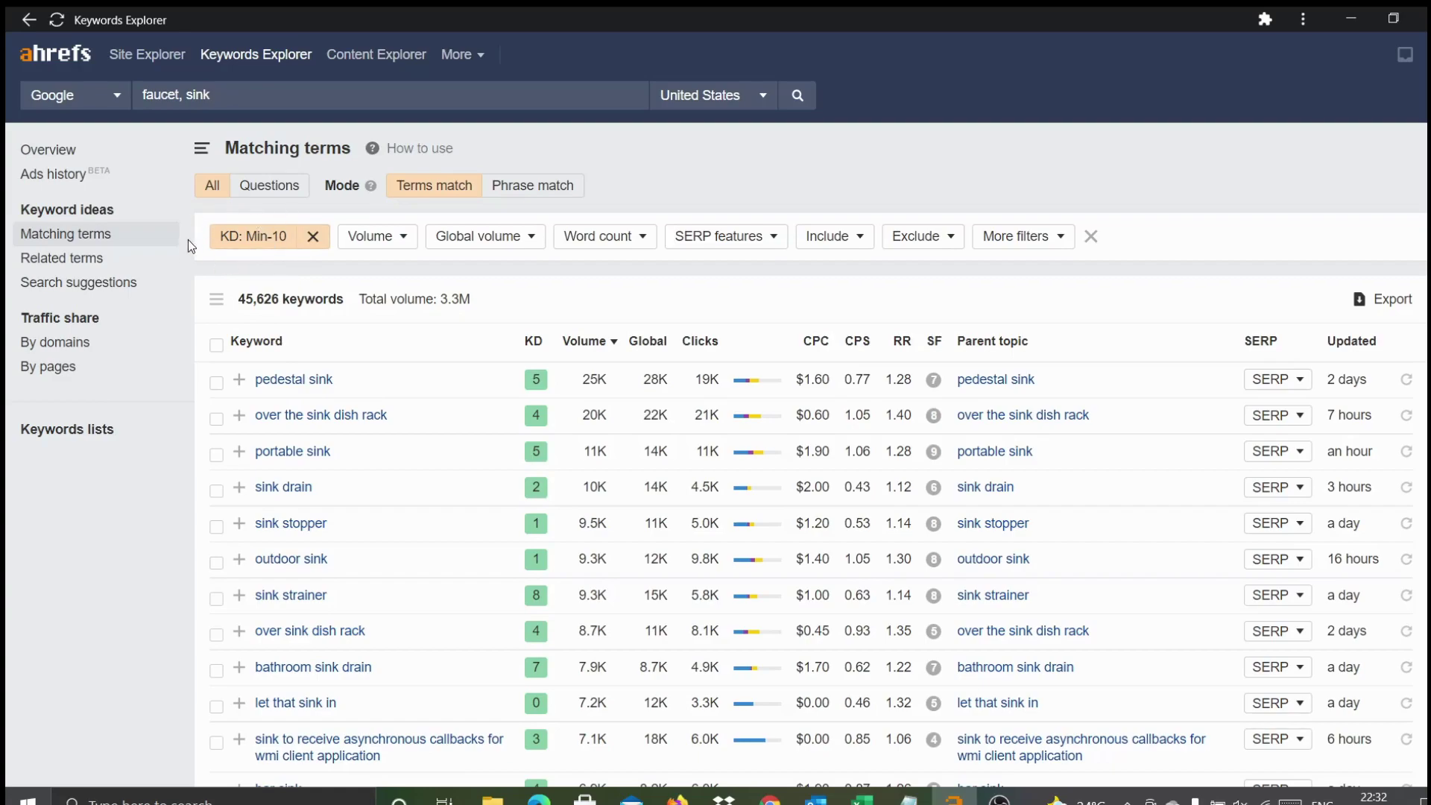
- Set a minimum search volume of 300, narrowing the list to 1,344 keywords, and highlight that count
left_click(374, 238)
type("300")
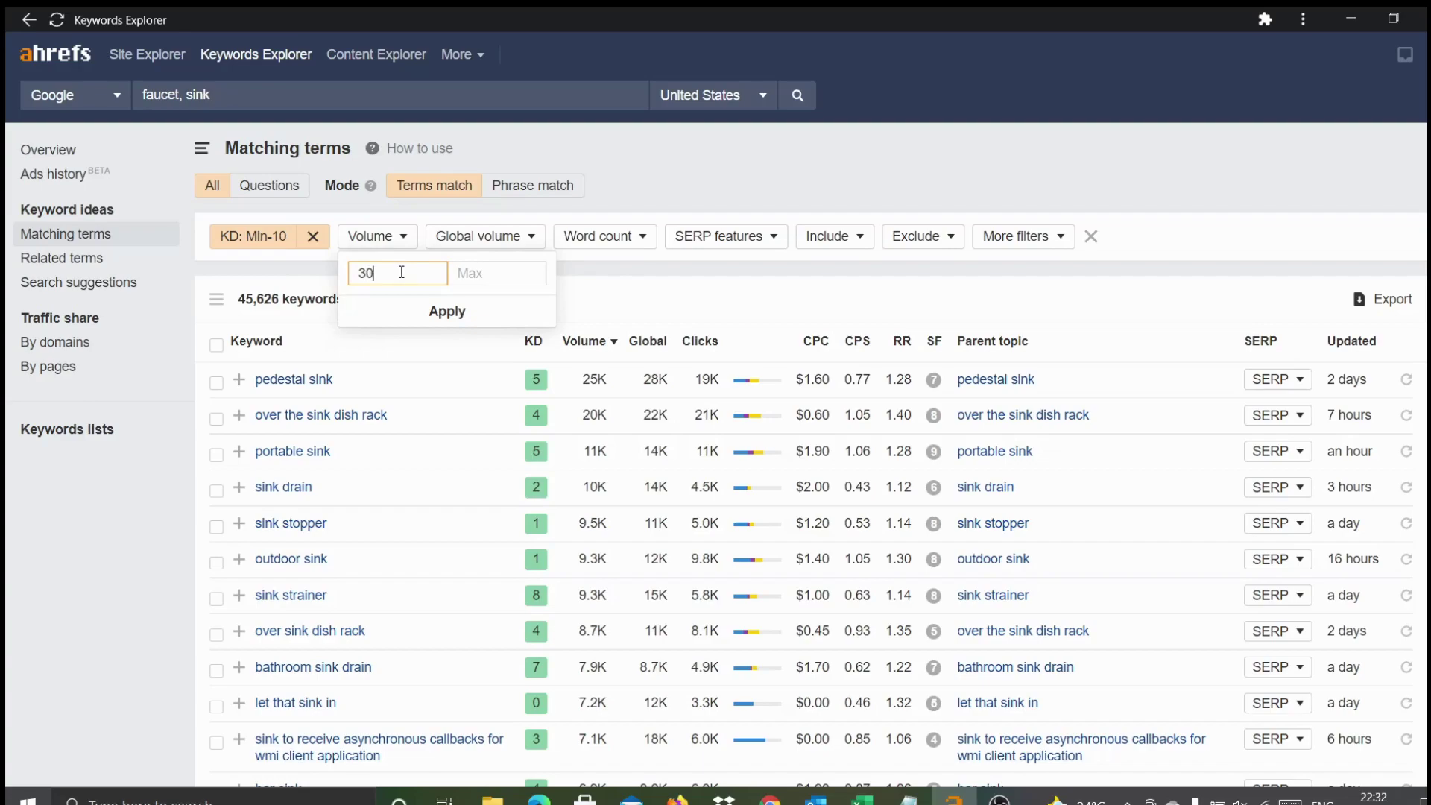
left_click(444, 311)
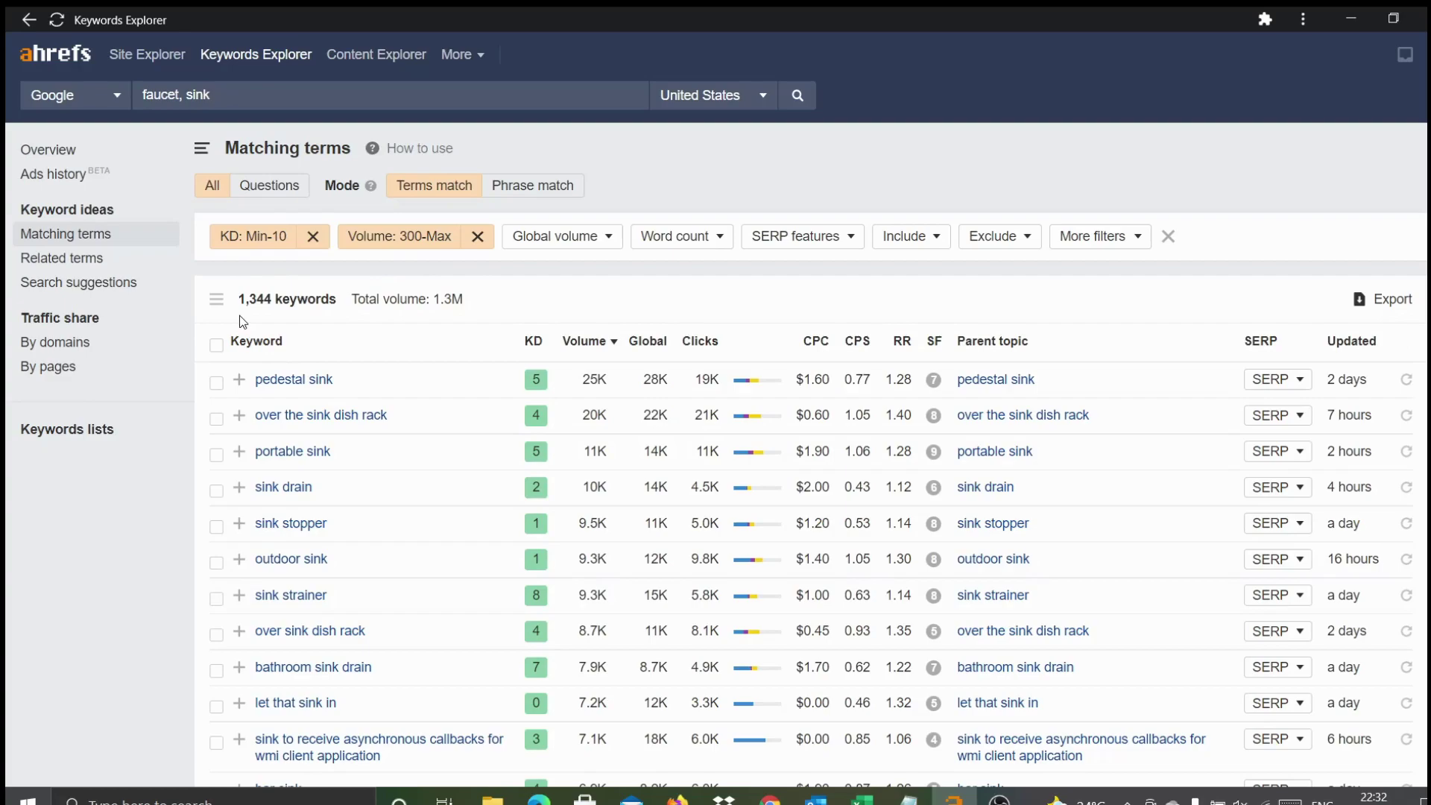
left_click_drag(338, 299, 239, 298)
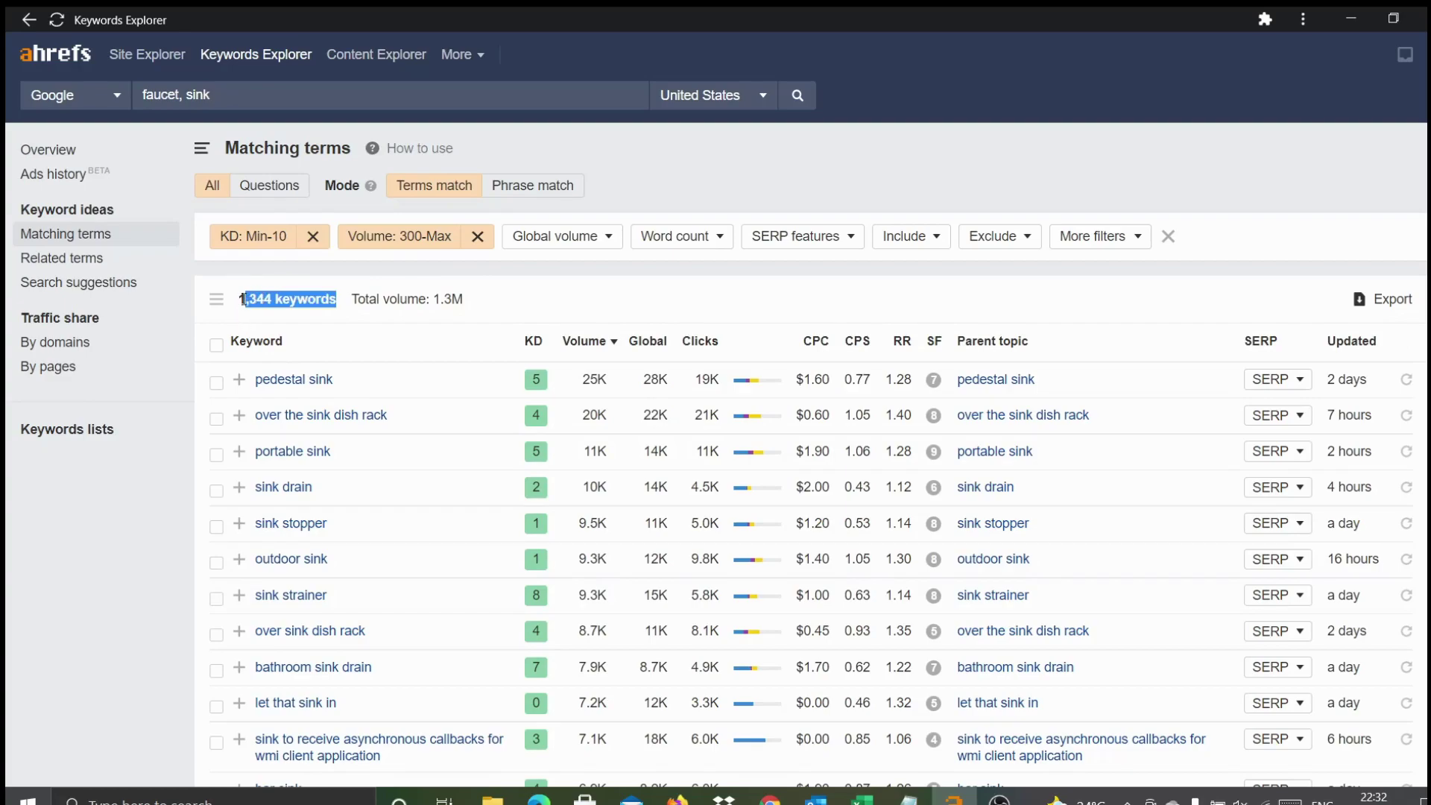
left_click(231, 298)
triple_click(235, 299)
left_click(476, 271)
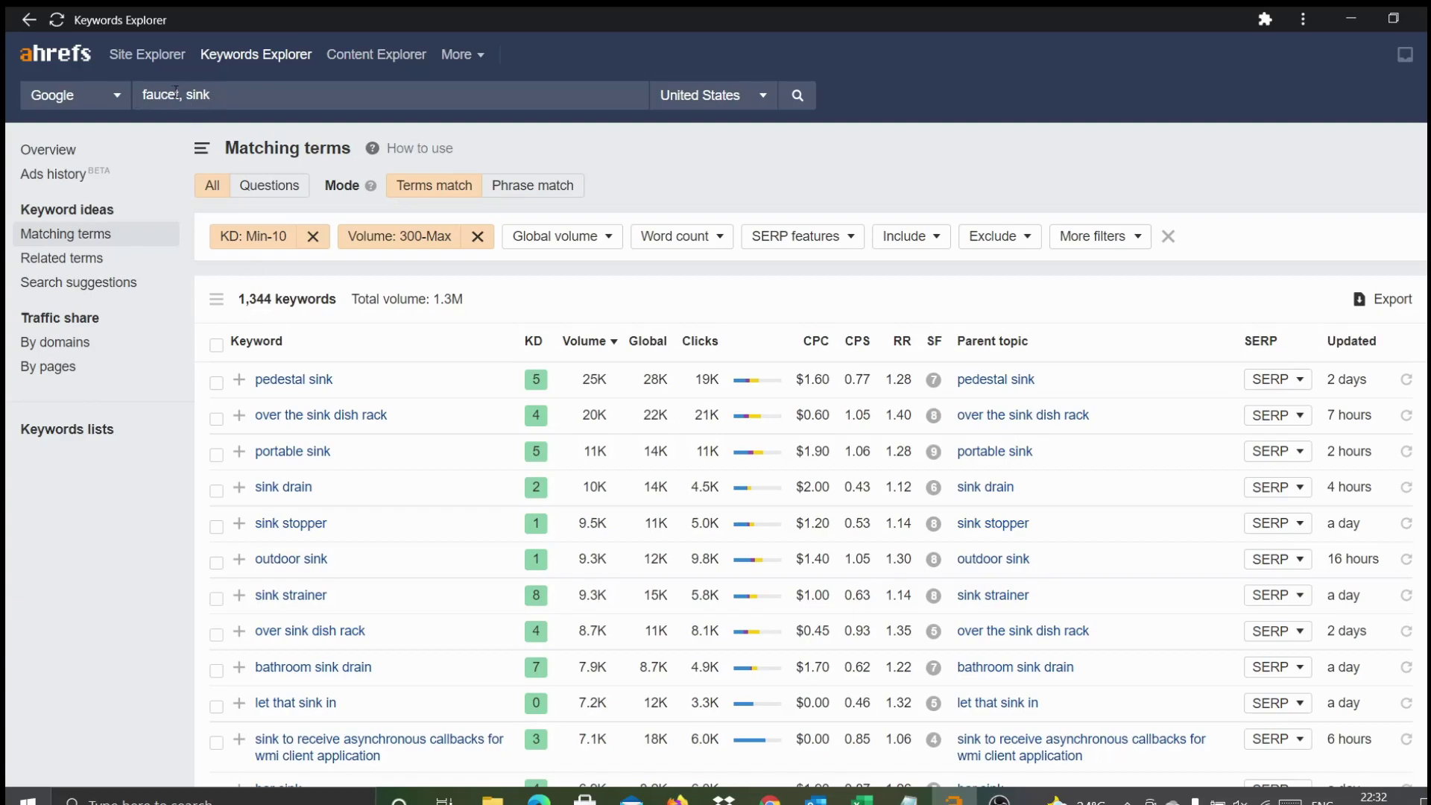
triple_click(139, 94)
double_click(272, 298)
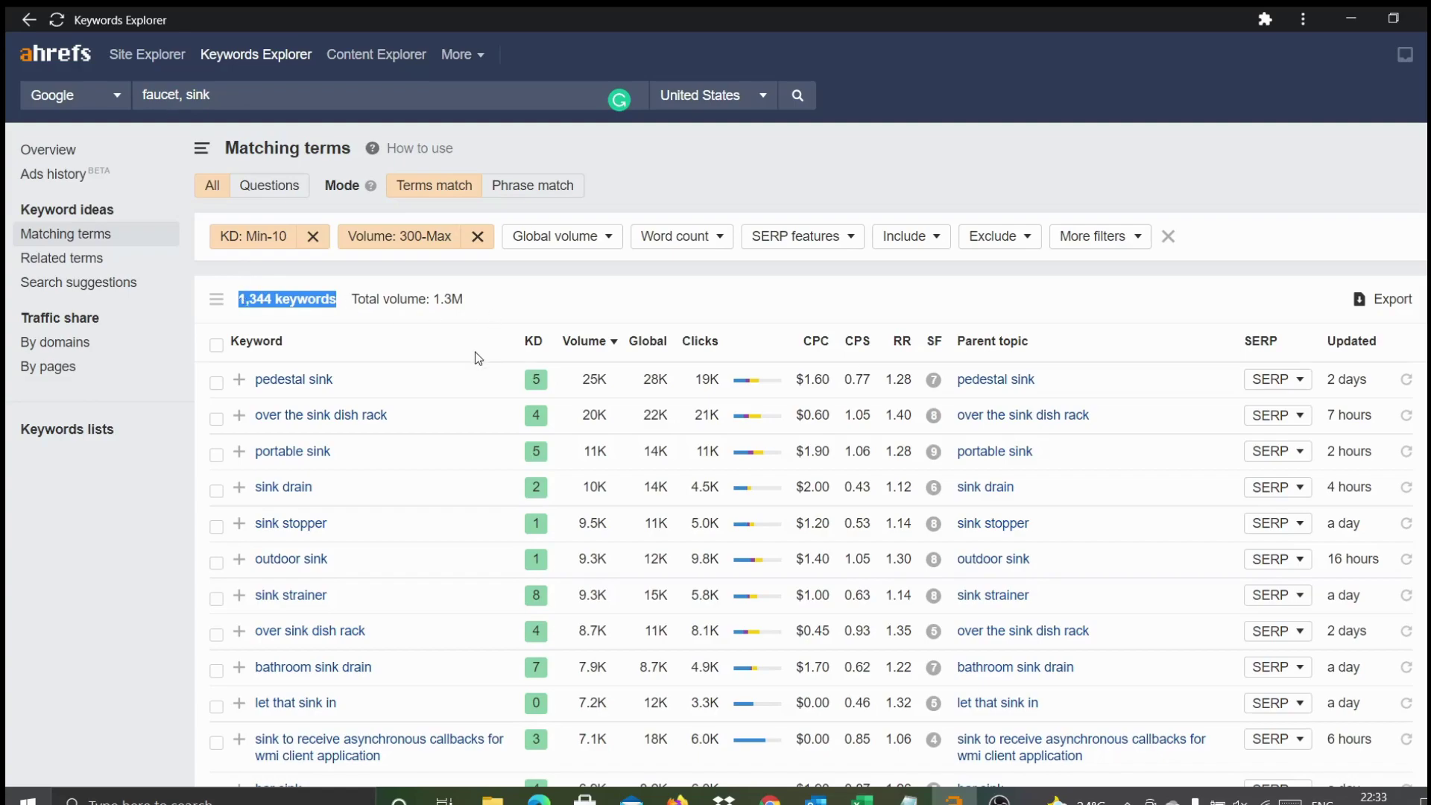
- Highlight factor 3, Scope for Content, in the checklist, then return to the 1,344 Ahrefs keywords
key("alt+Tab")
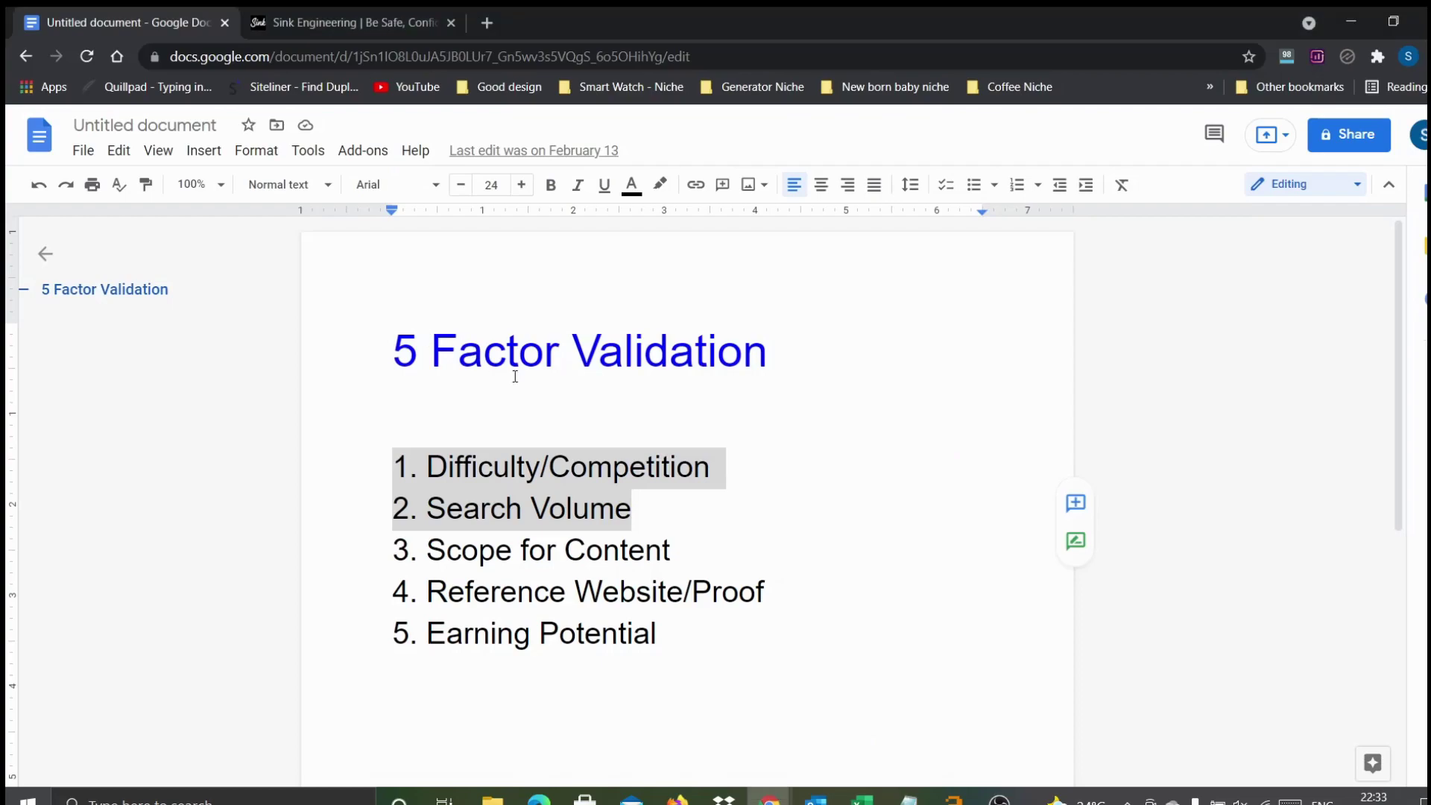
left_click(591, 507)
triple_click(538, 538)
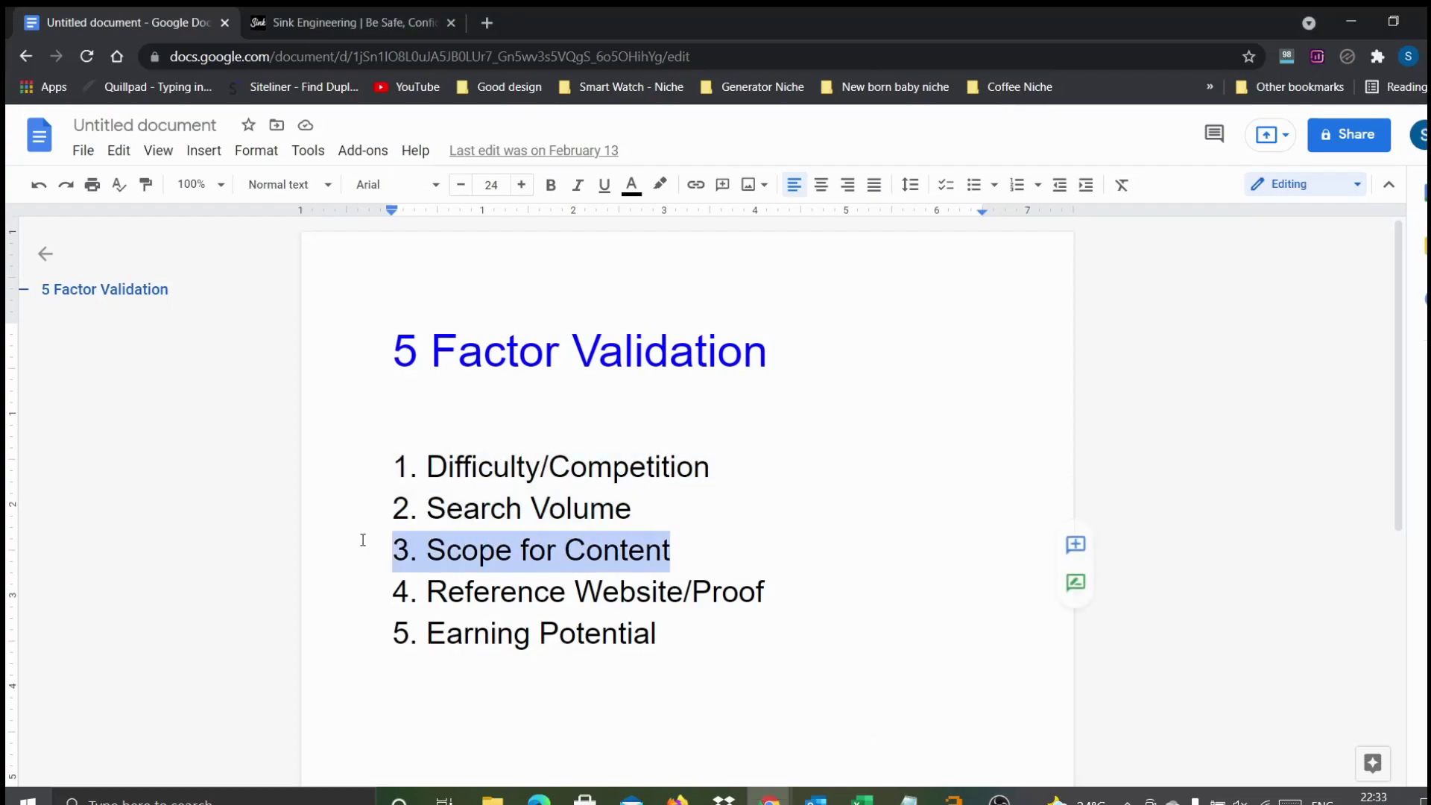
key("alt+Tab")
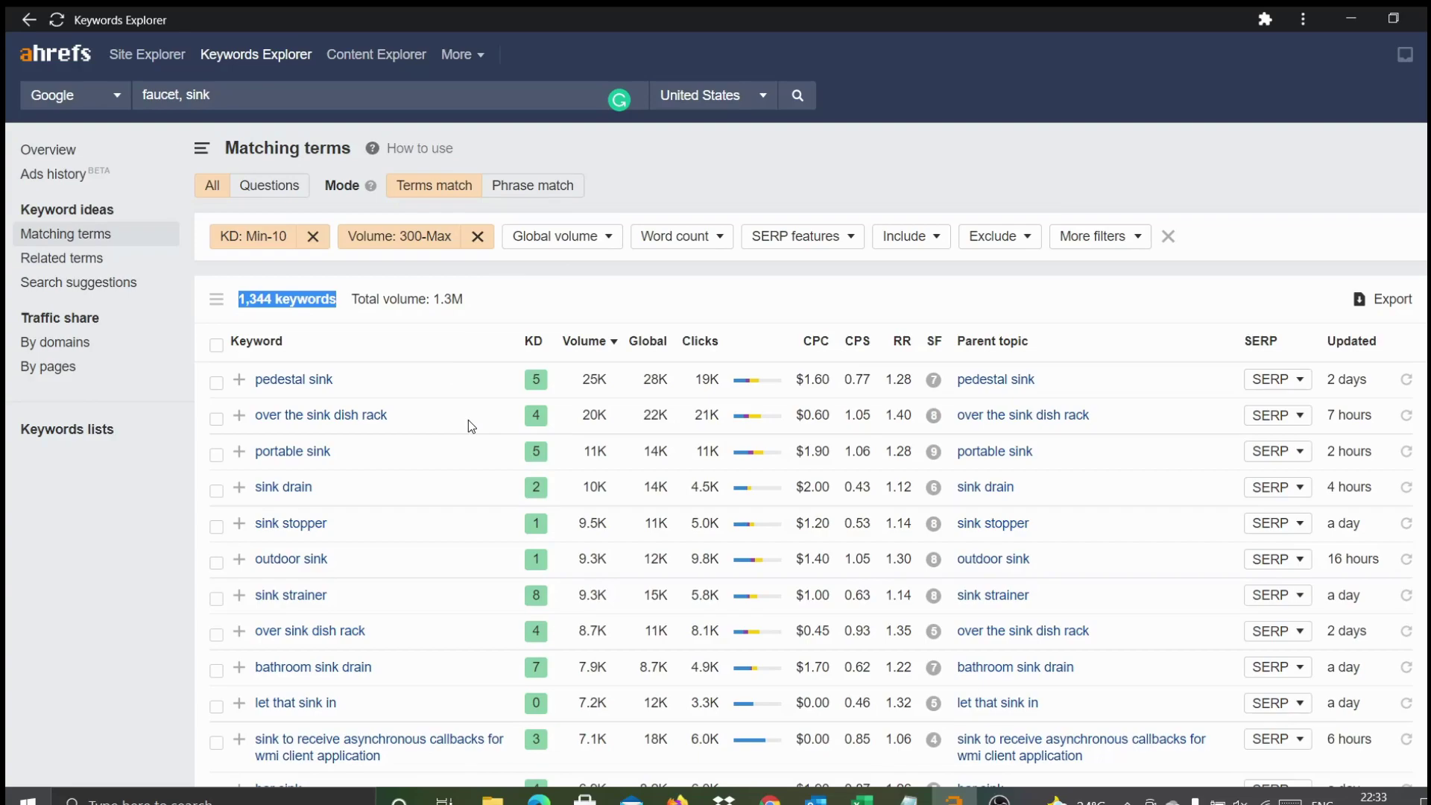
left_click(503, 302)
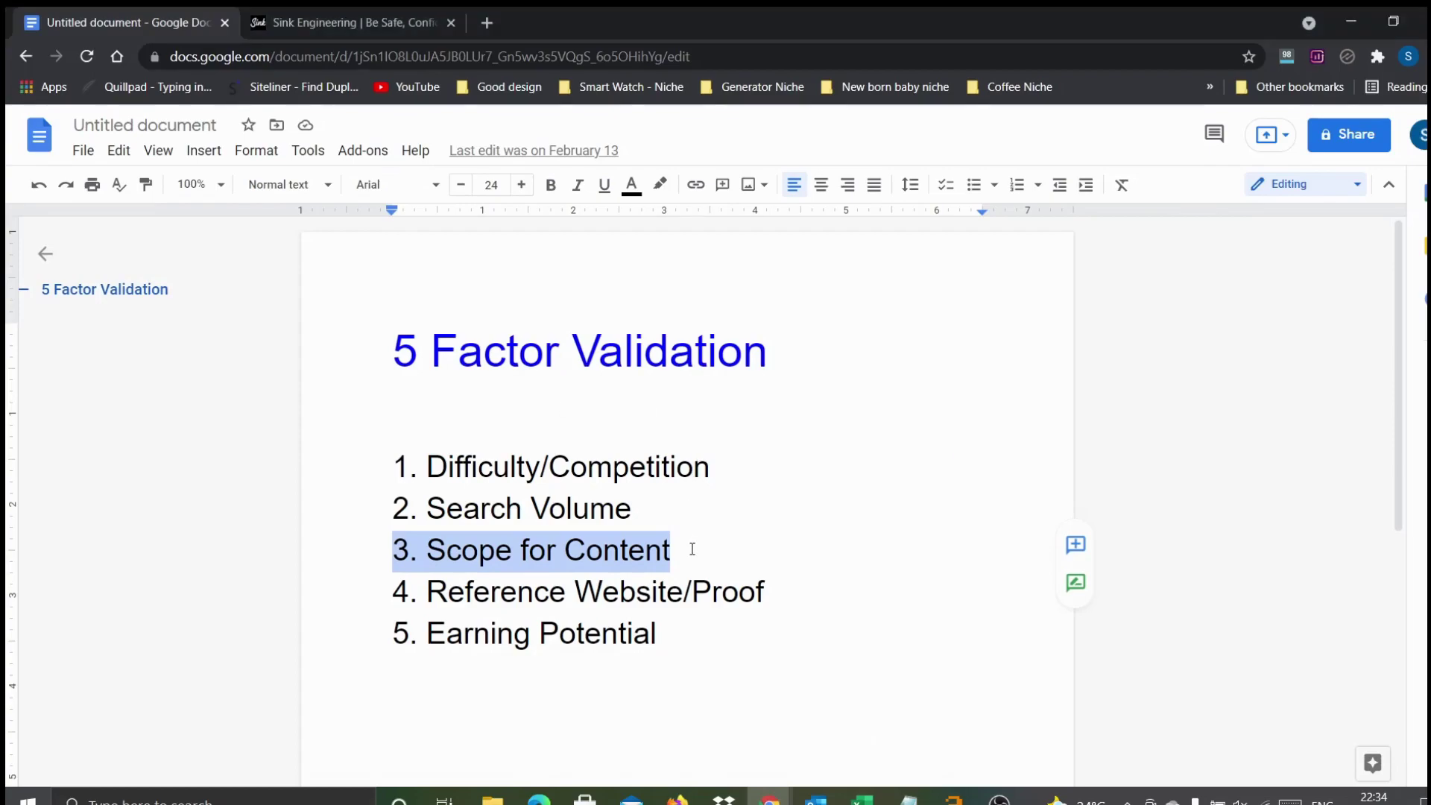
- Highlight factors 1–3, then factor 4 Reference Website/Proof, and open the sinkengineering.com tab
left_click(682, 544)
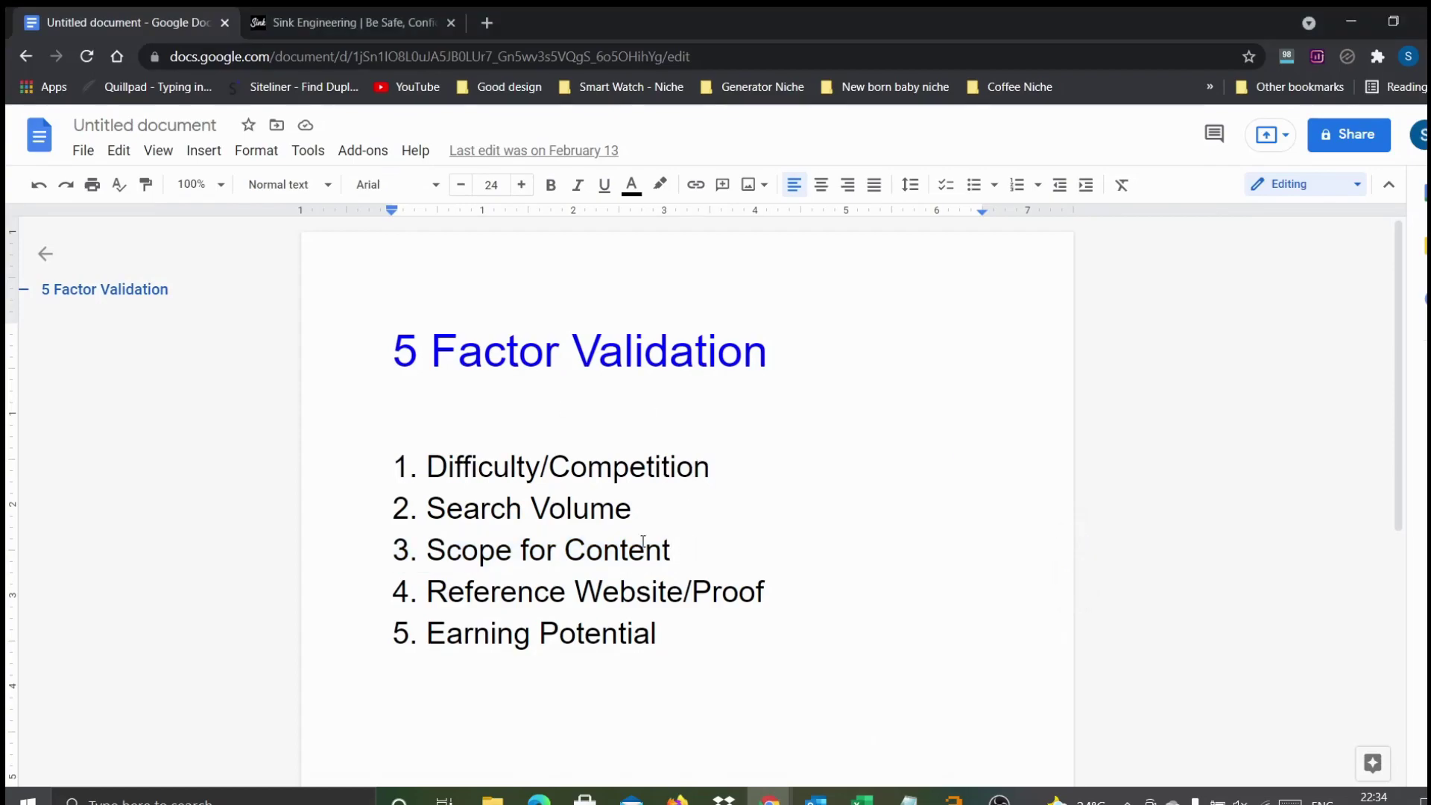
left_click_drag(683, 544, 398, 462)
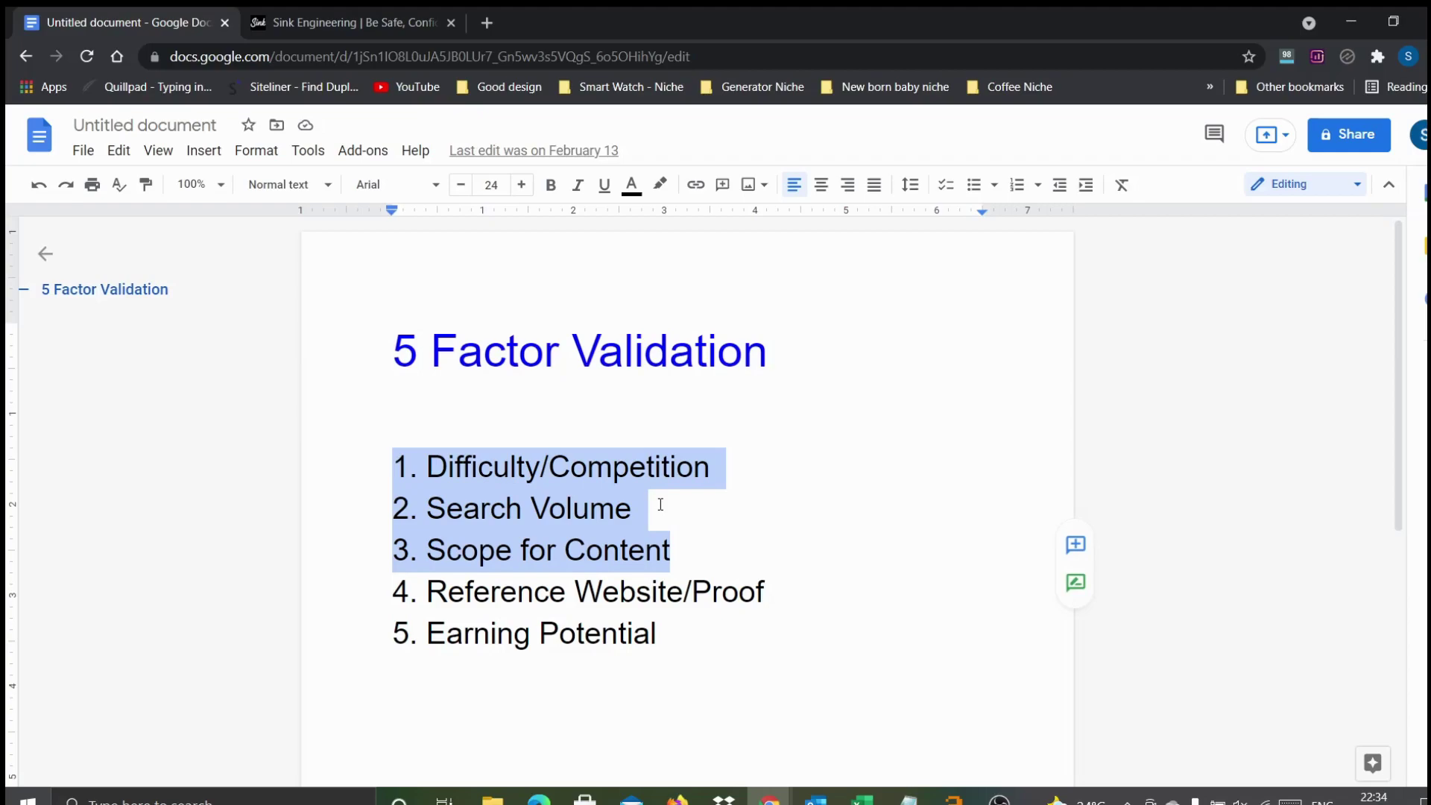
left_click(687, 518)
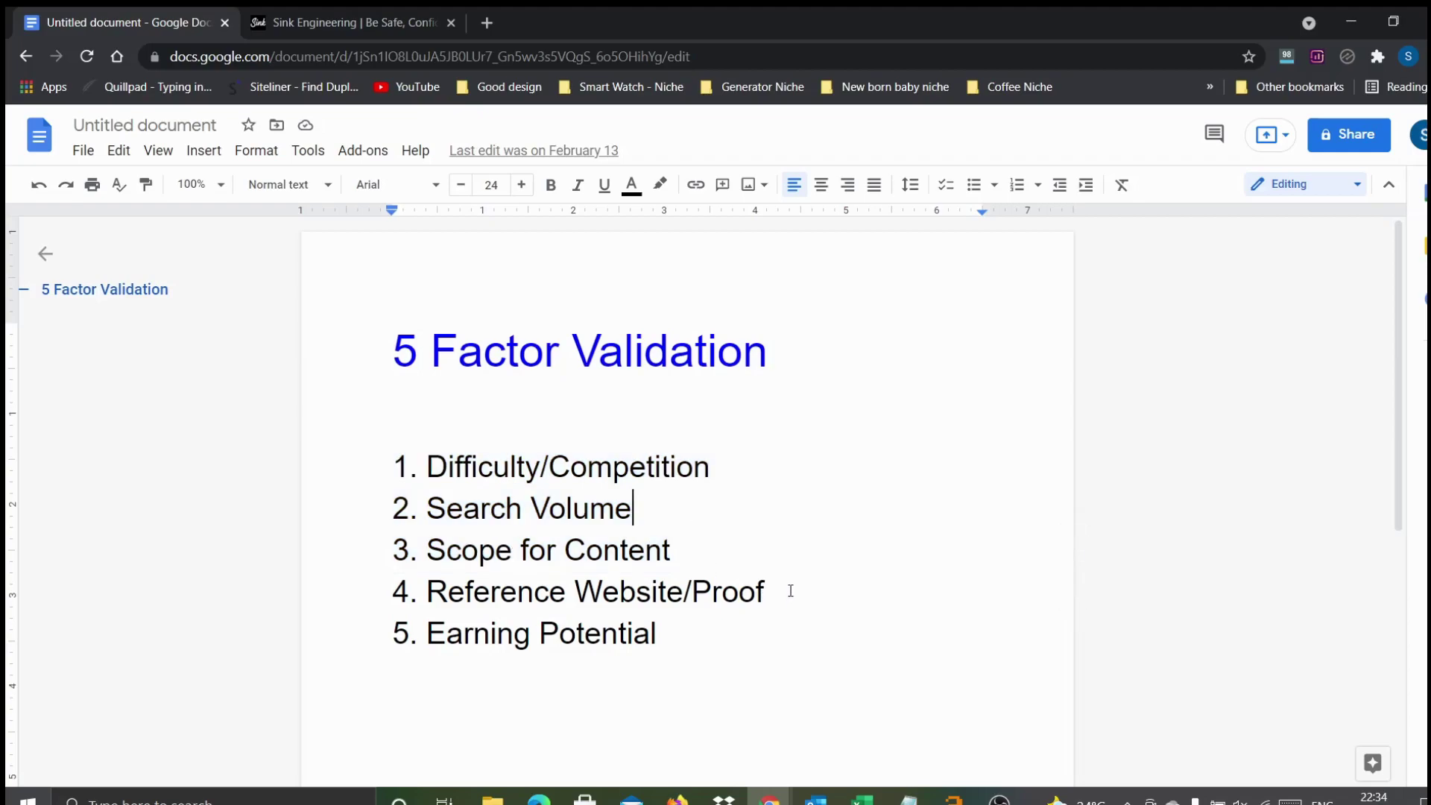
left_click_drag(790, 591, 336, 591)
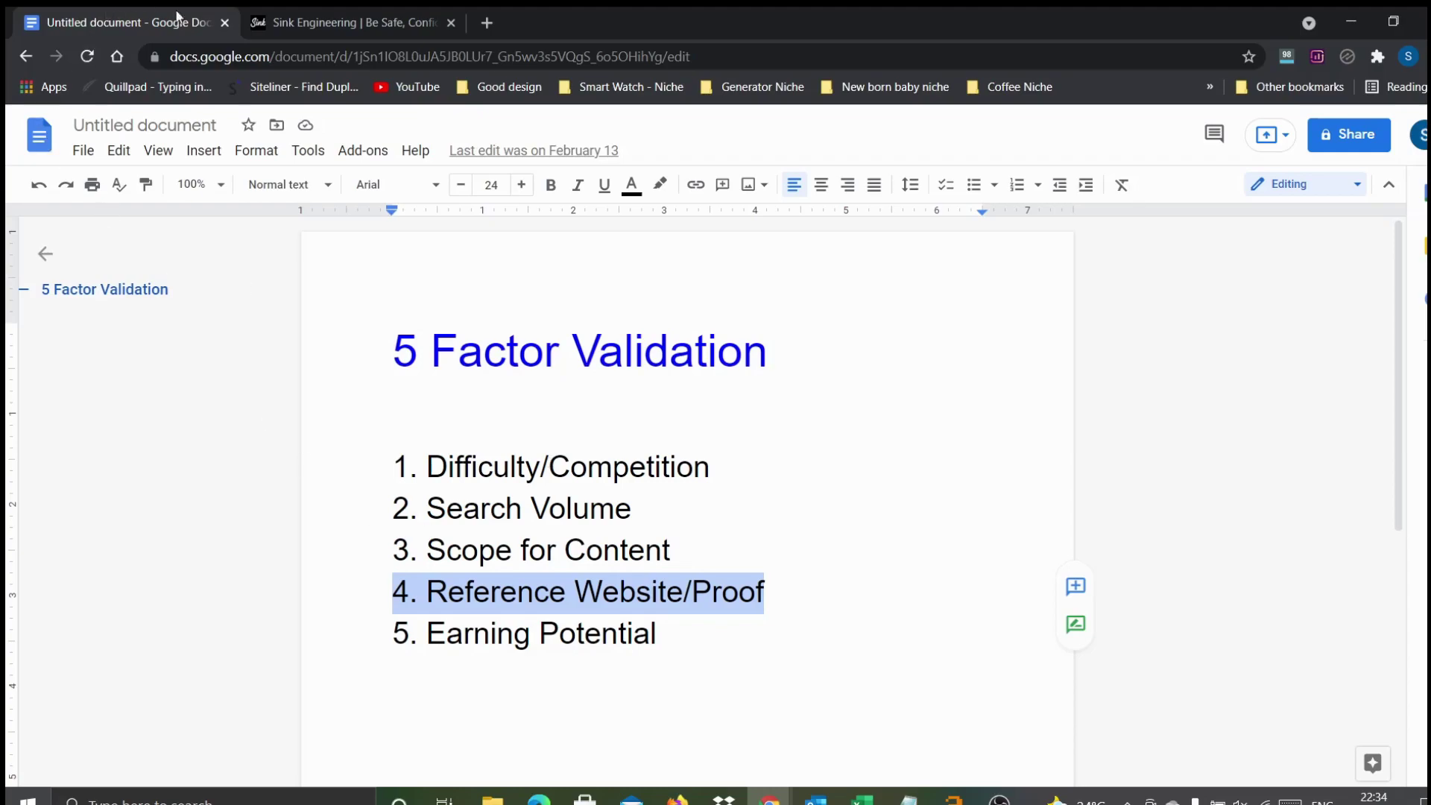
left_click(318, 26)
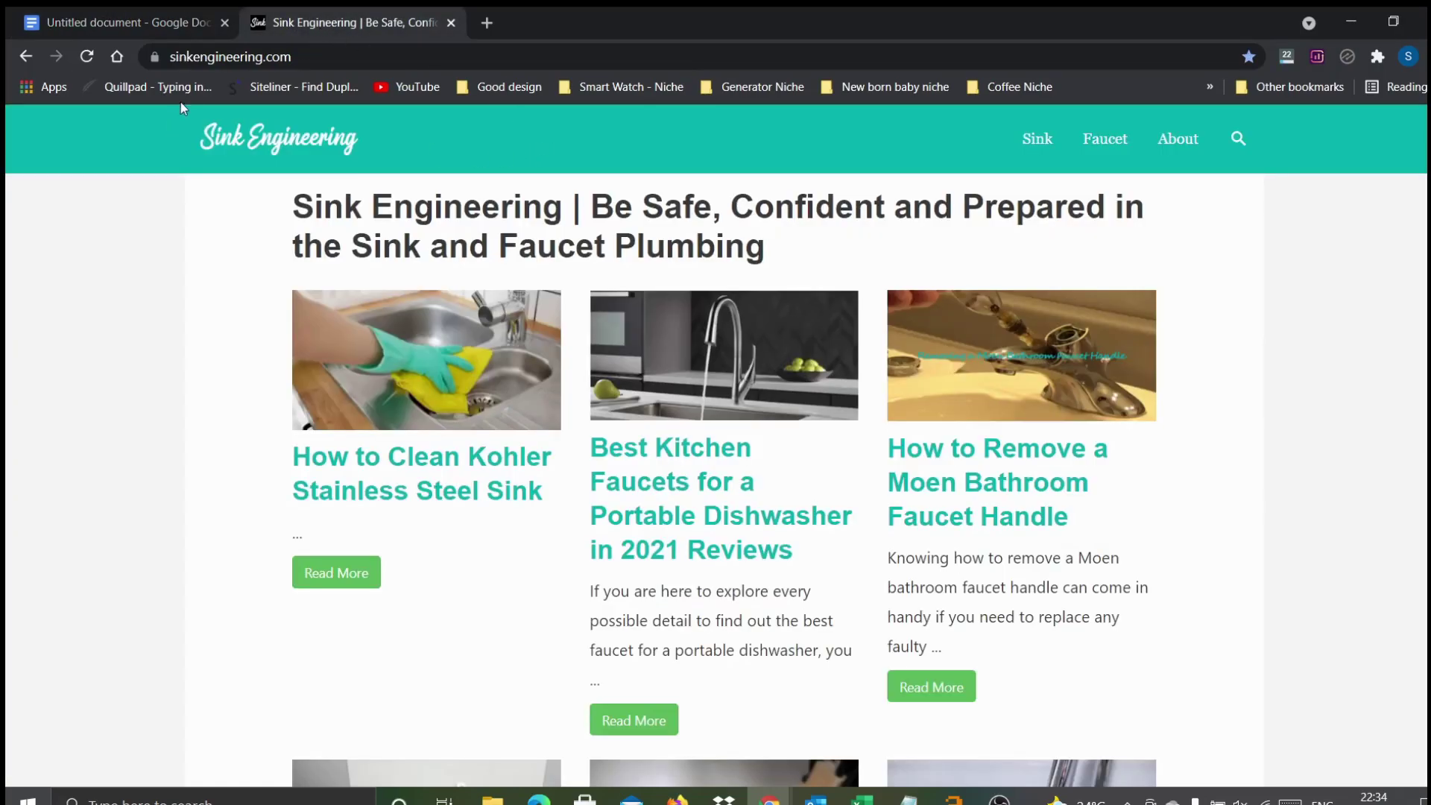
- Run an Ahrefs Site Explorer lookup on the pasted sinkengineering.com/ address, then return to the Sink Engineering homepage
left_click(308, 55)
key("ctrl+c")
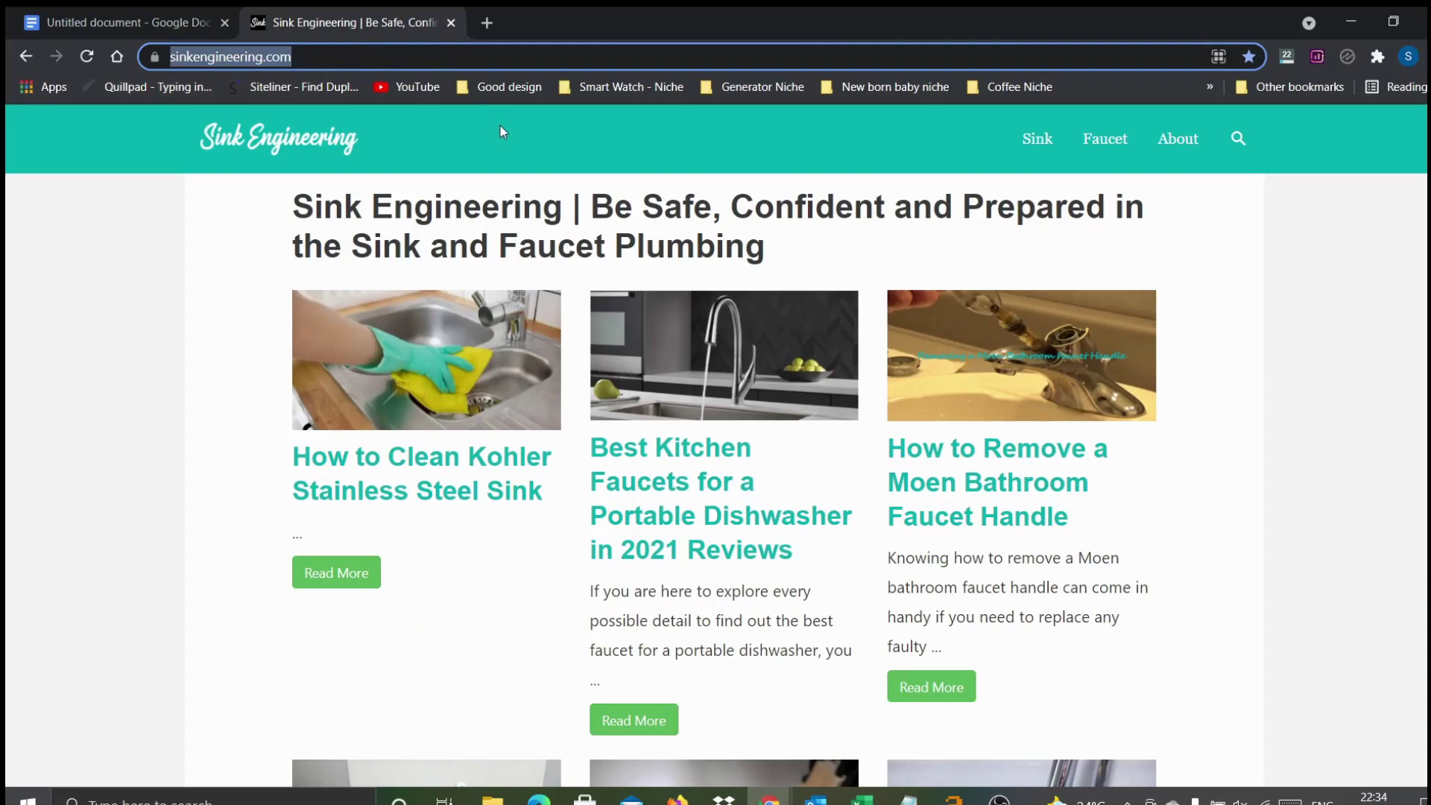
key("alt+Tab")
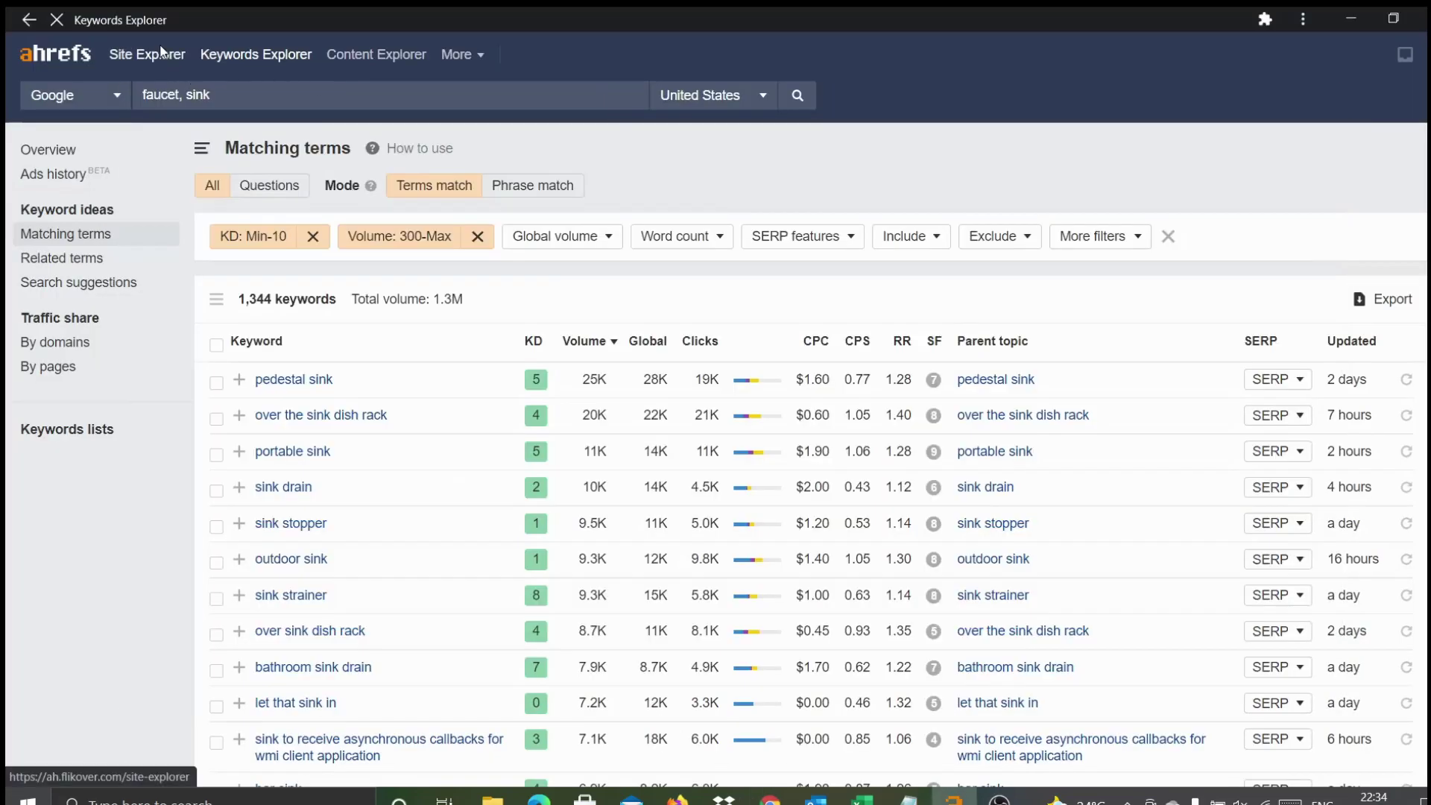
key("alt+Tab")
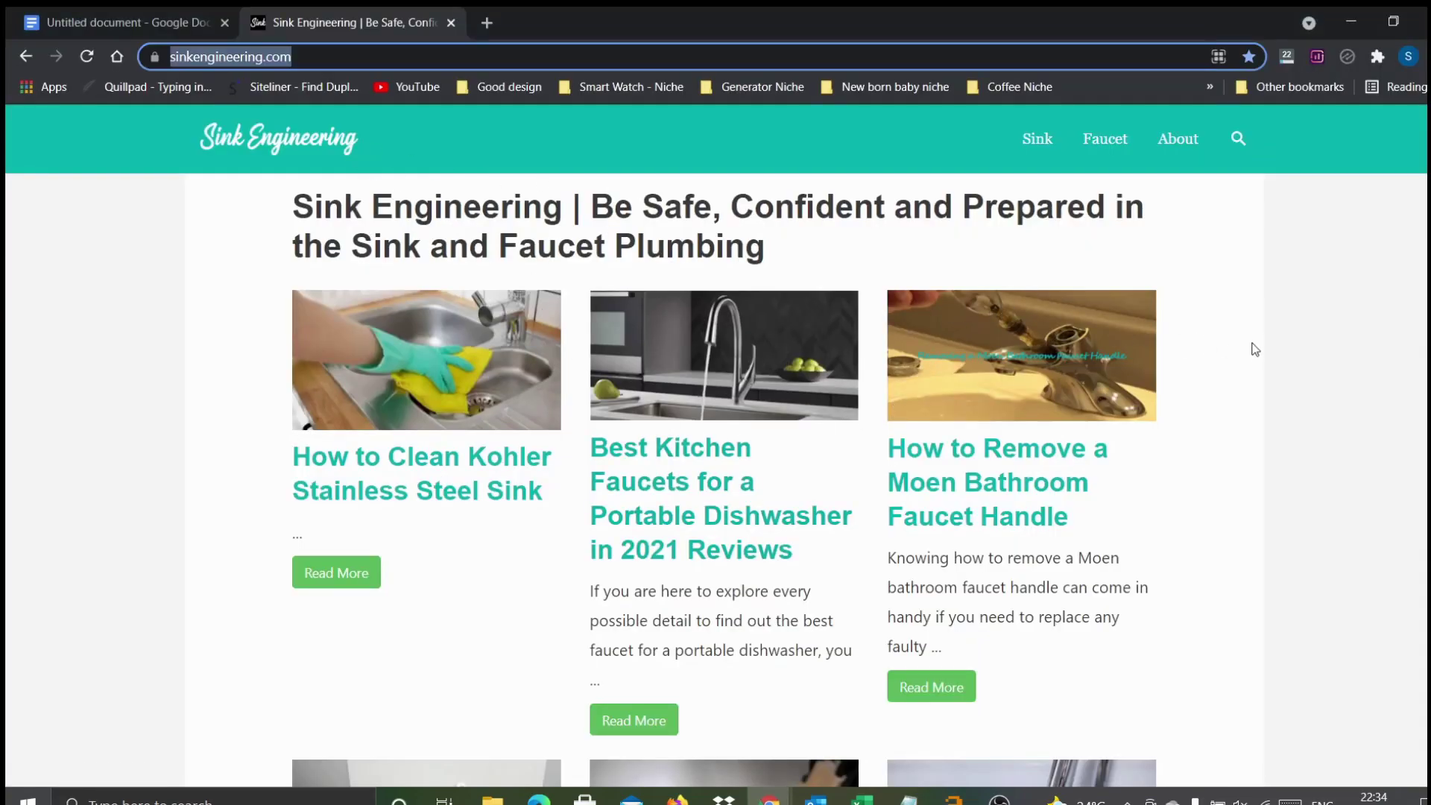
key("alt+Tab")
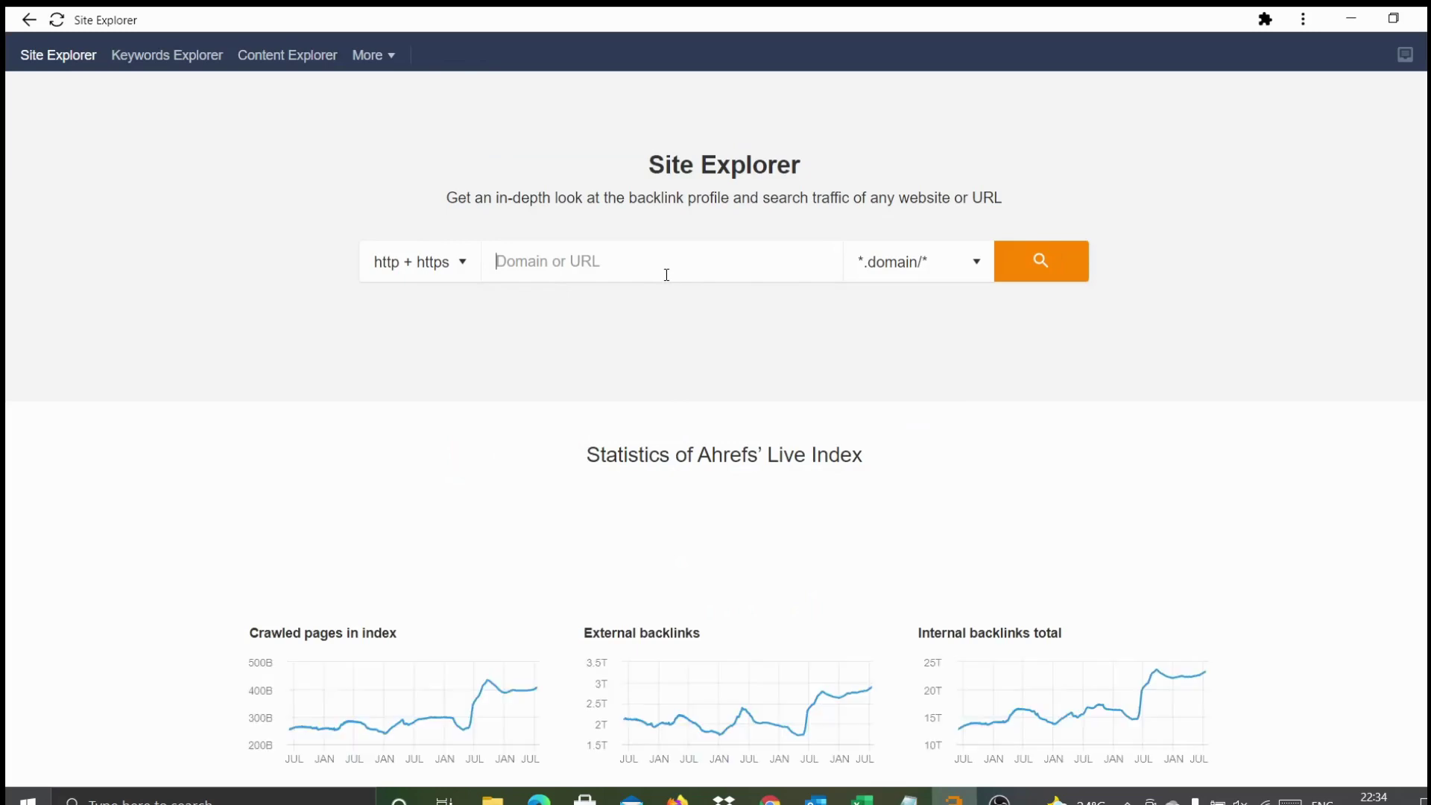
left_click(665, 275)
key("ctrl+v")
left_click(1035, 265)
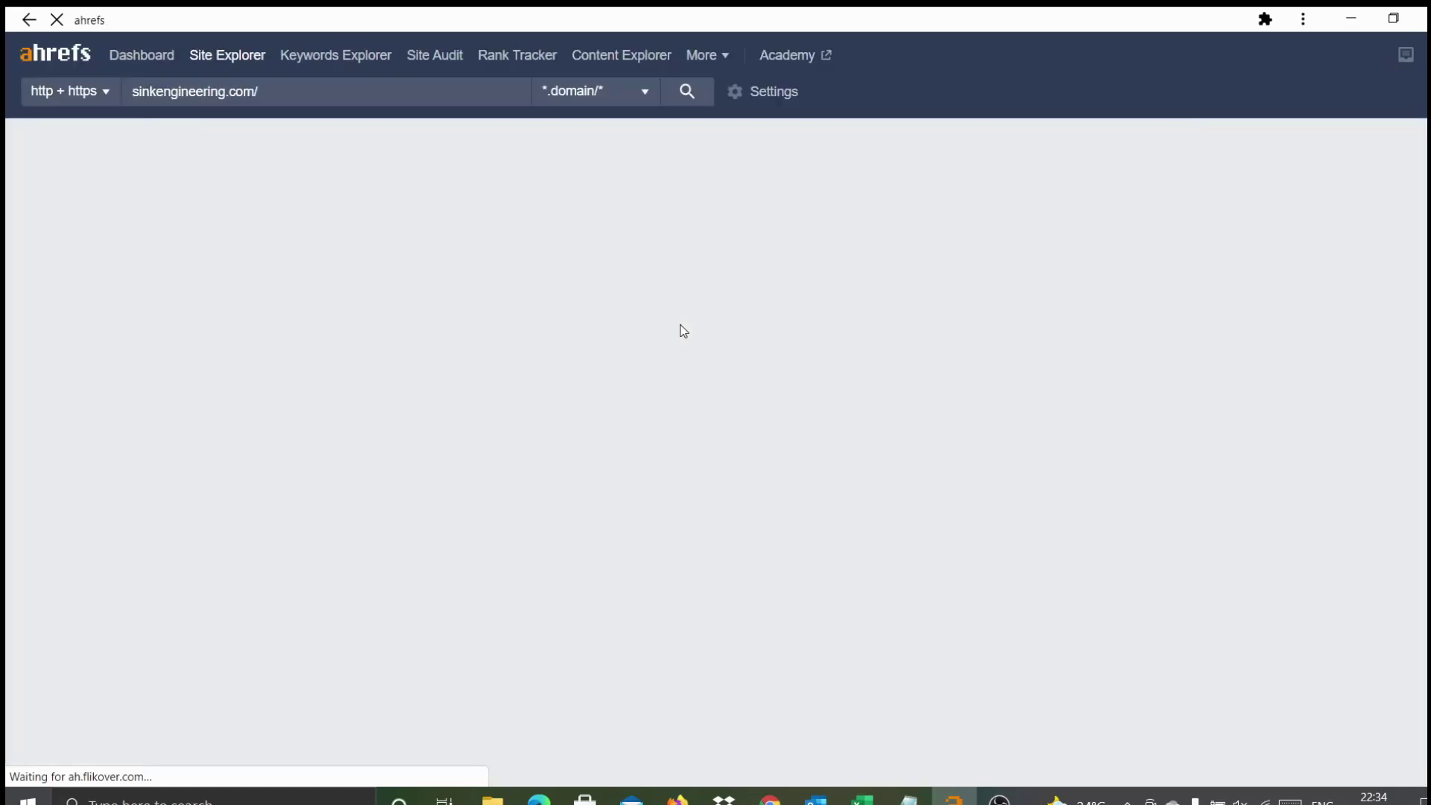
key("alt+Tab")
- Scroll through the sink and faucet articles on the Sink Engineering homepage
scroll(754, 361, "down", 10)
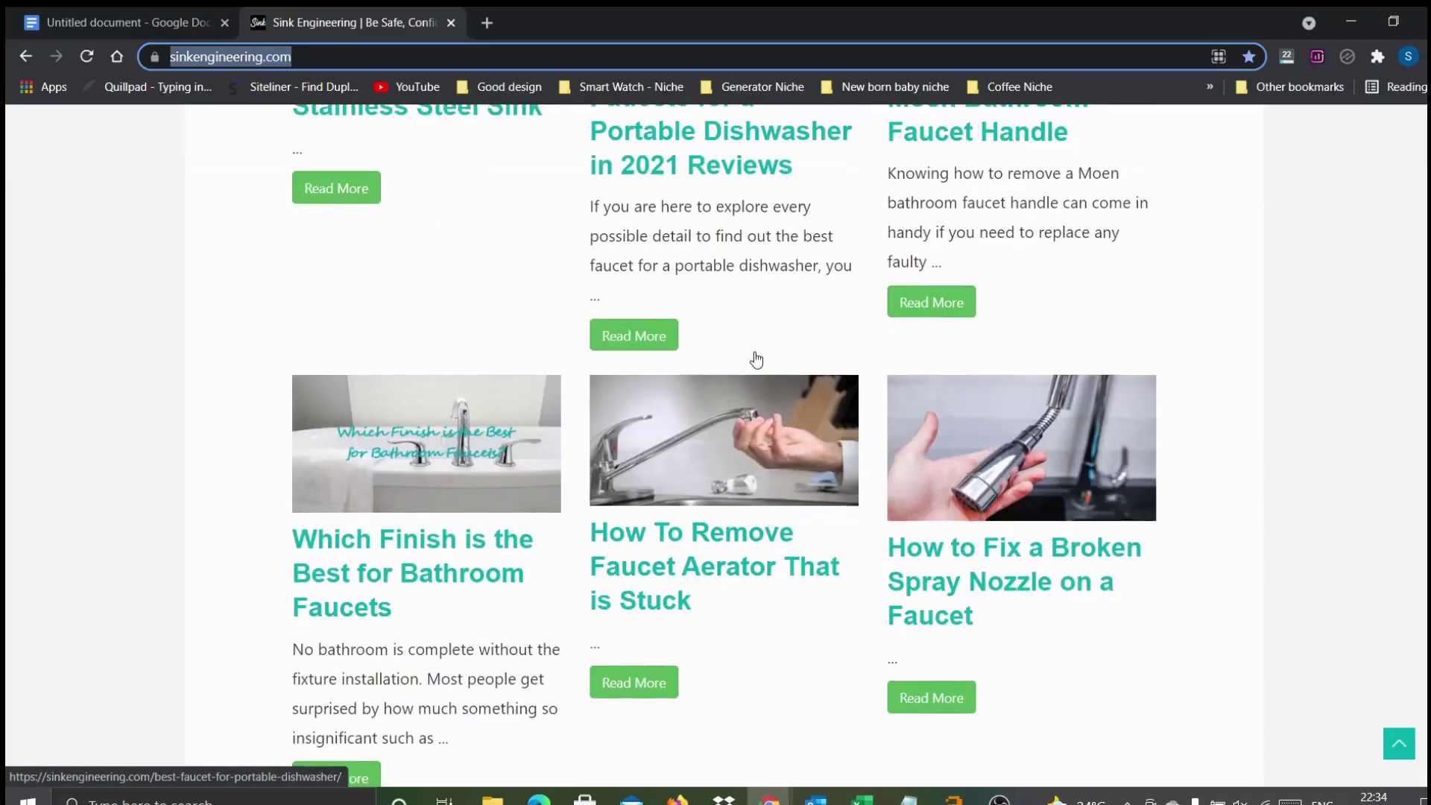
scroll(862, 489, "down", 7)
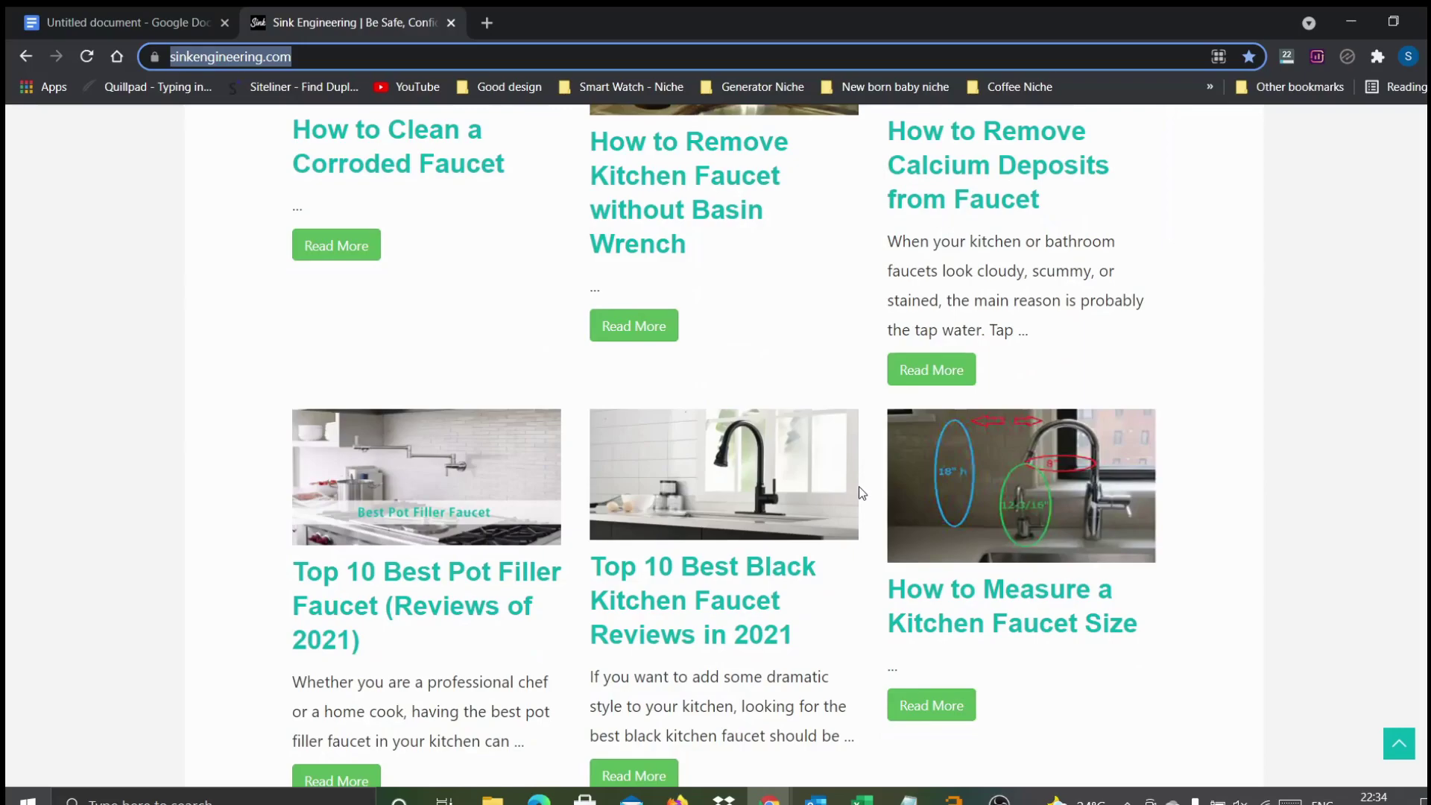
scroll(858, 486, "down", 3)
scroll(824, 469, "up", 15)
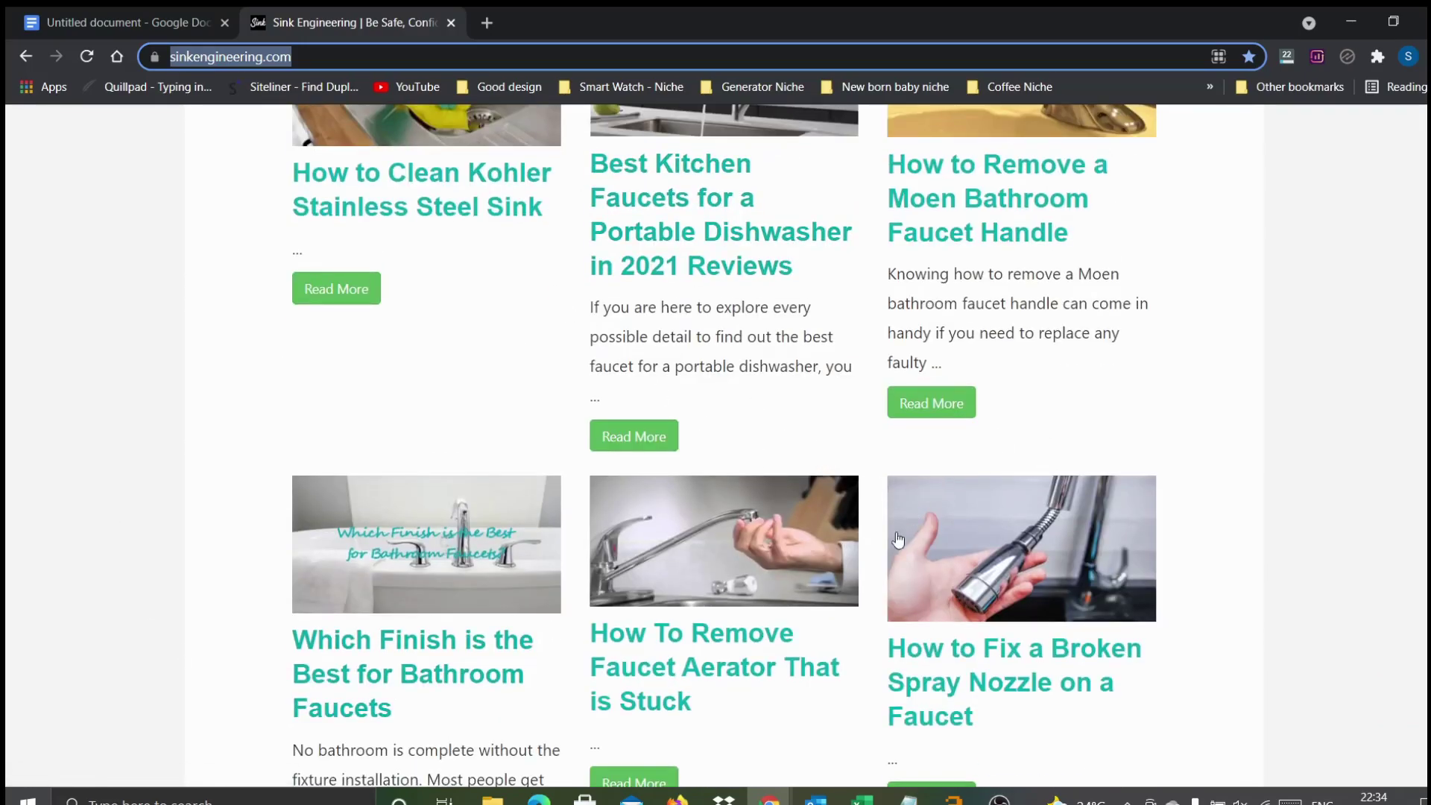
scroll(873, 572, "down", 1)
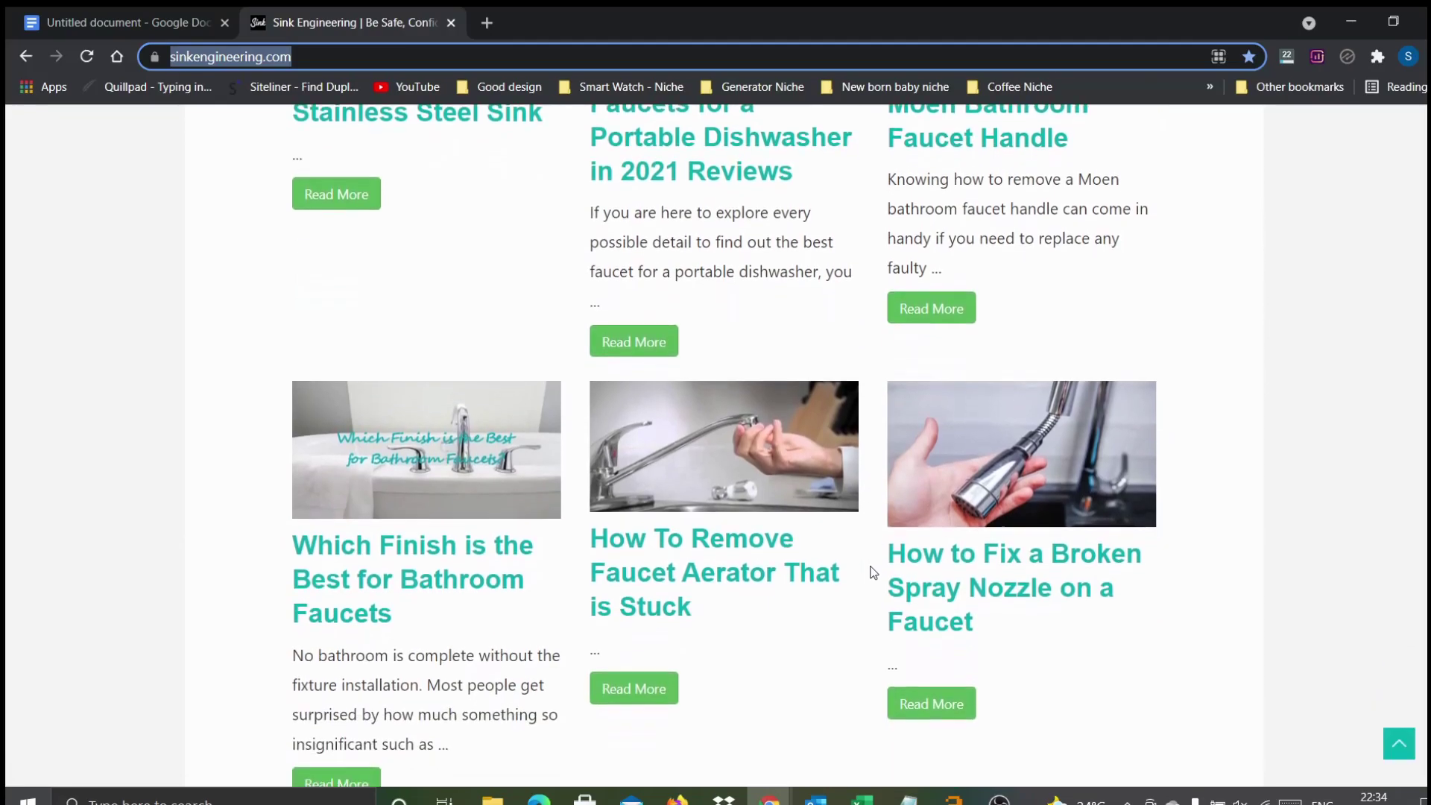
scroll(841, 495, "up", 5)
scroll(840, 494, "down", 7)
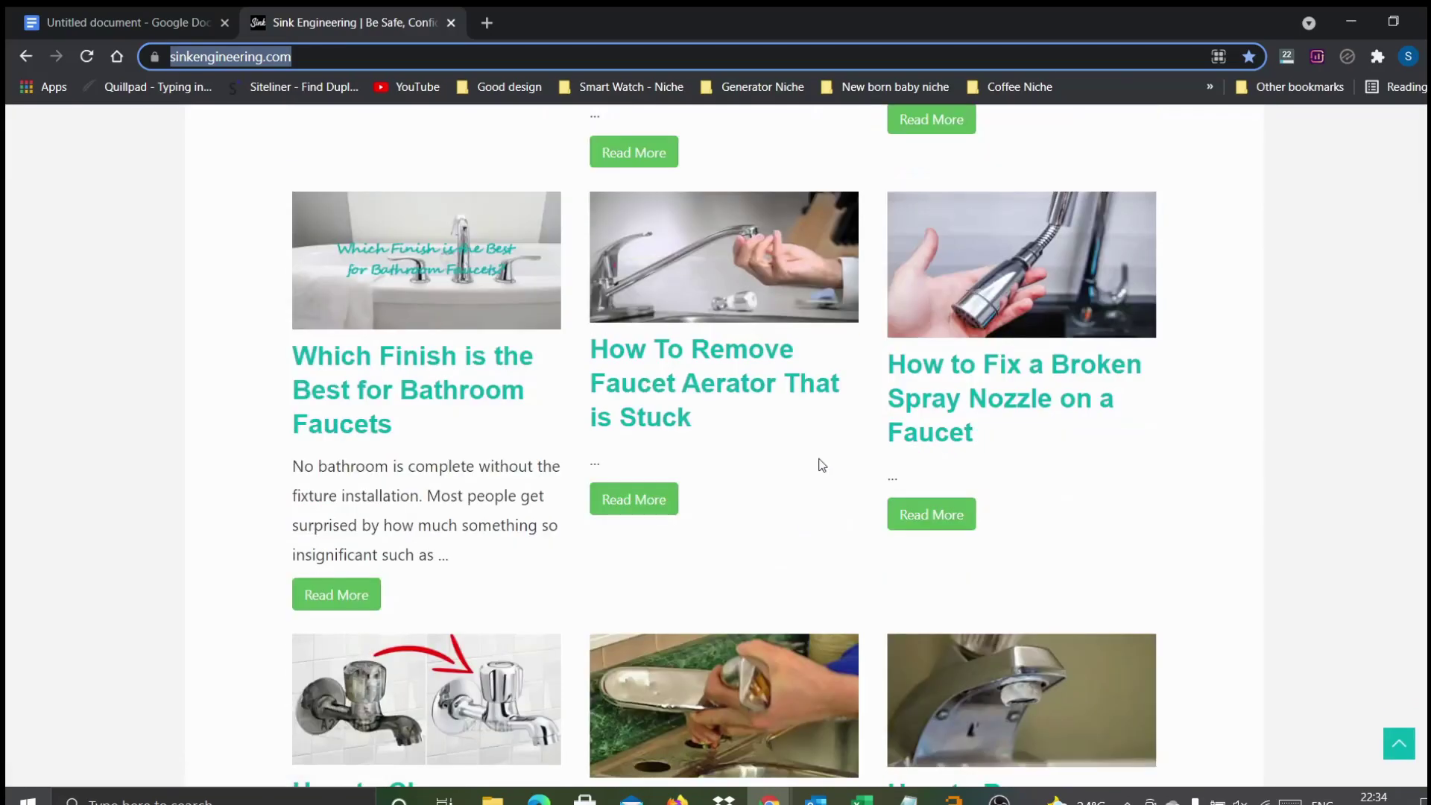
scroll(822, 465, "down", 13)
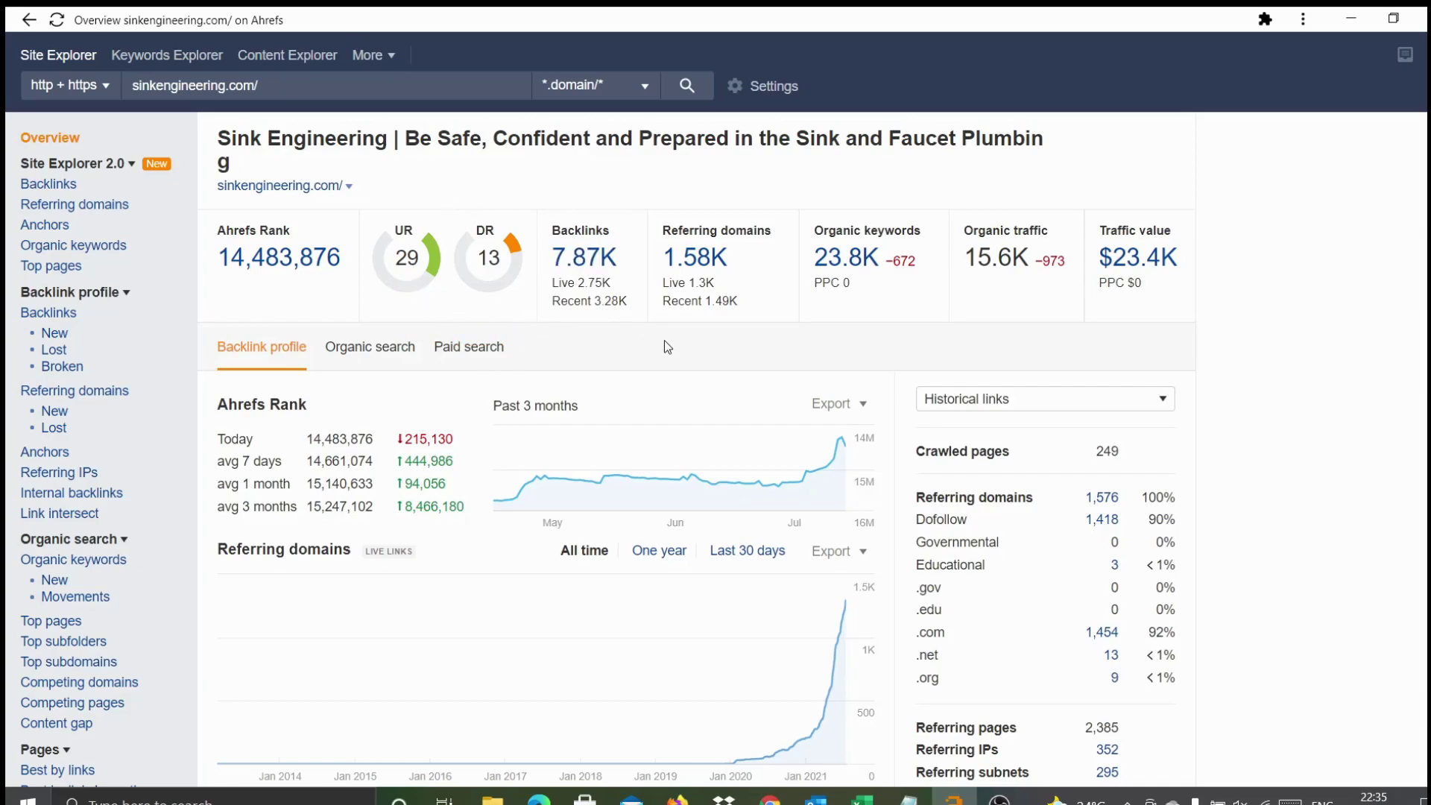
- Show sinkengineering.com's organic search data and scroll through its traffic and country charts
scroll(599, 314, "down", 1)
scroll(484, 332, "up", 1)
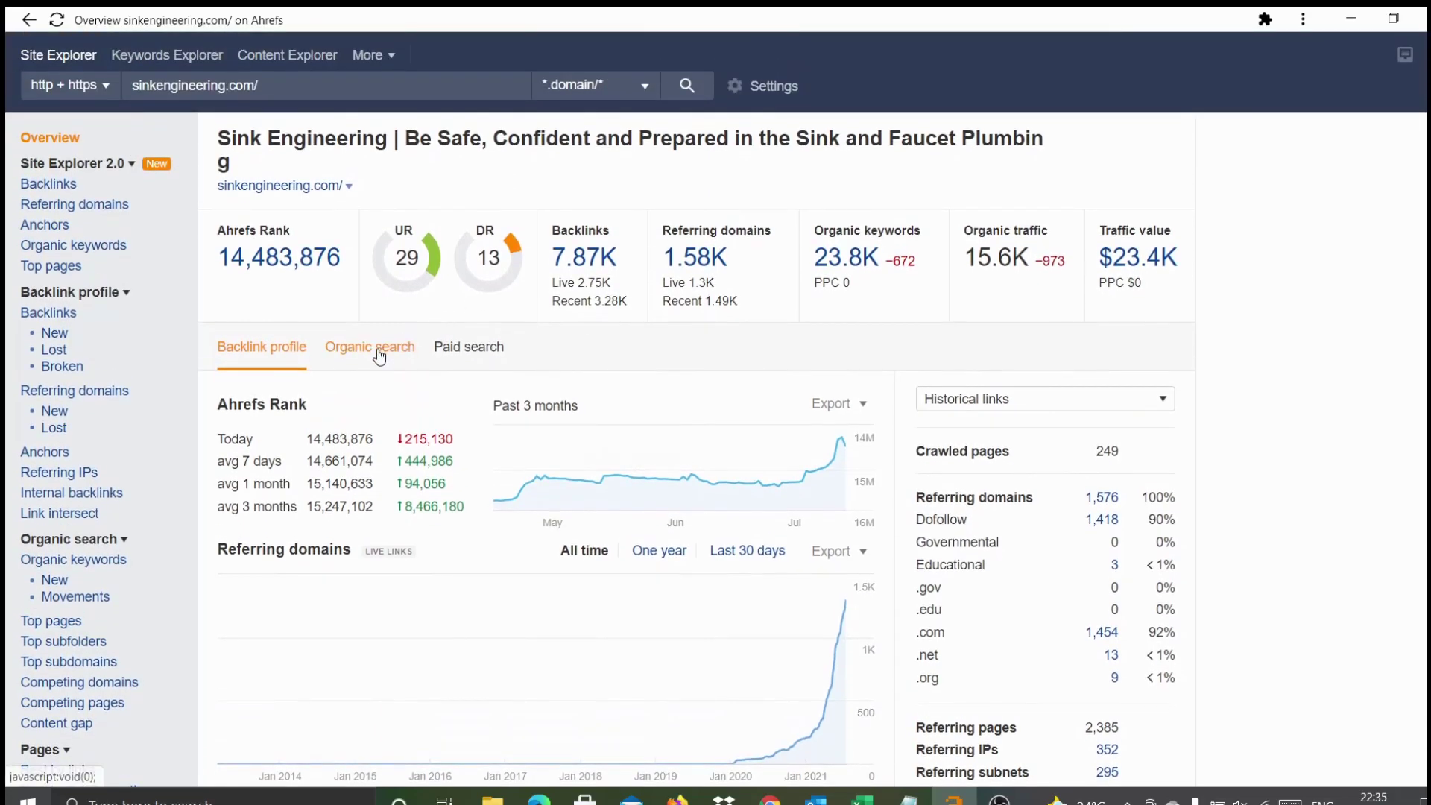
left_click(379, 356)
scroll(716, 417, "down", 3)
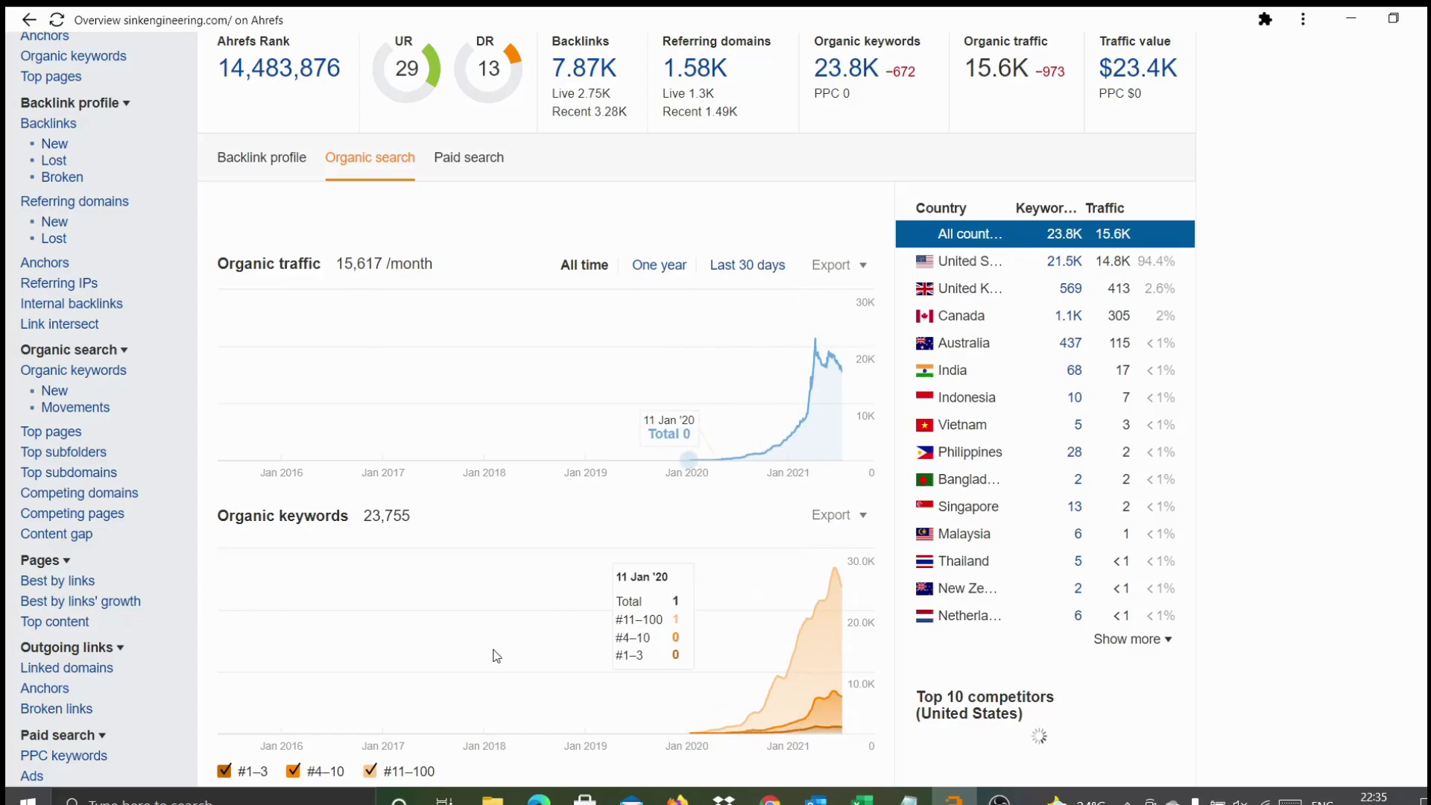
scroll(459, 673, "down", 1)
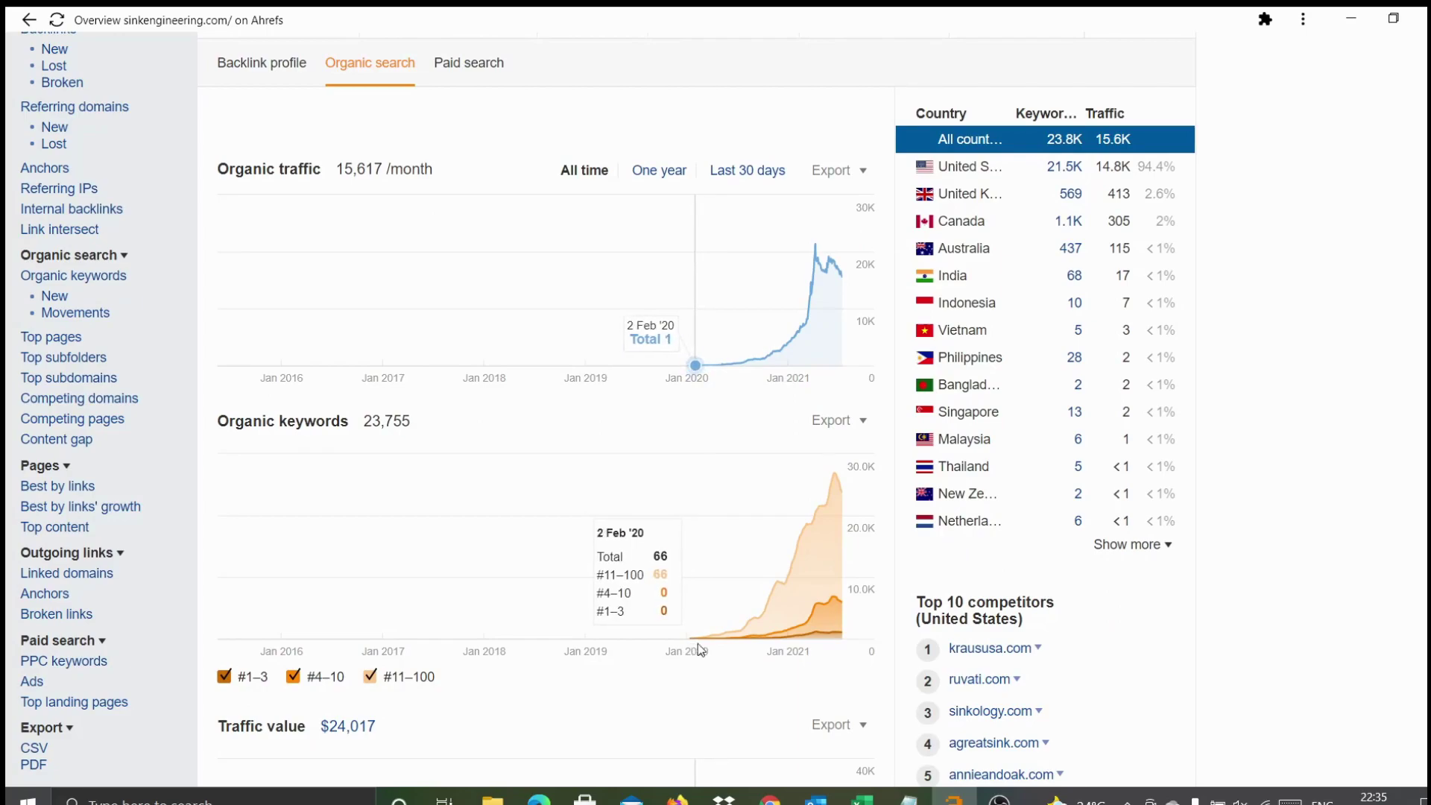
scroll(698, 643, "up", 3)
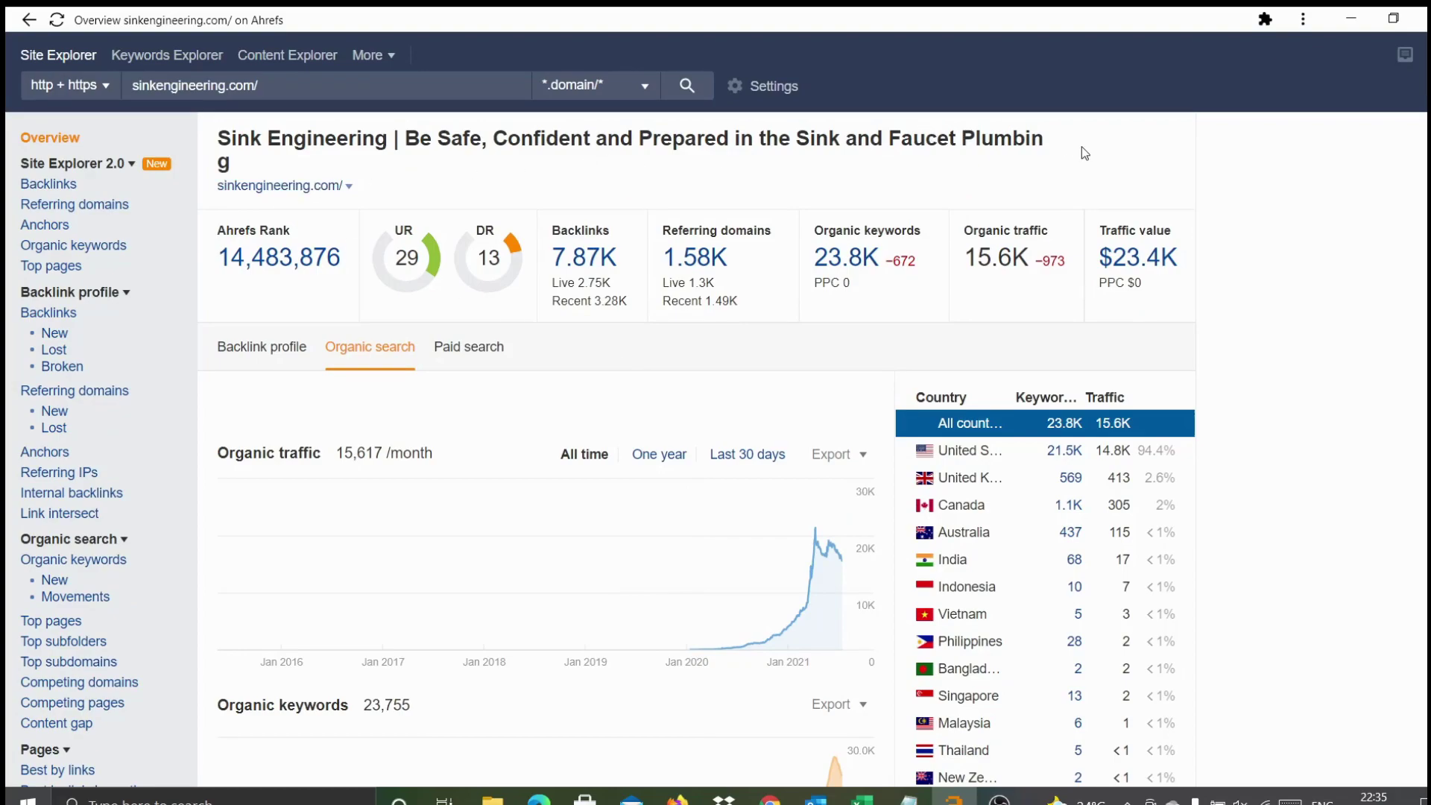
- Highlight parts of the site's long title in Ahrefs, then clear the selection
left_click_drag(1071, 140, 873, 127)
left_click(996, 132)
left_click_drag(996, 131, 1018, 128)
left_click(1069, 137)
- In the 5 Factor Validation document, highlight the Reference Website/Proof and Earning Potential items
key("alt+Tab")
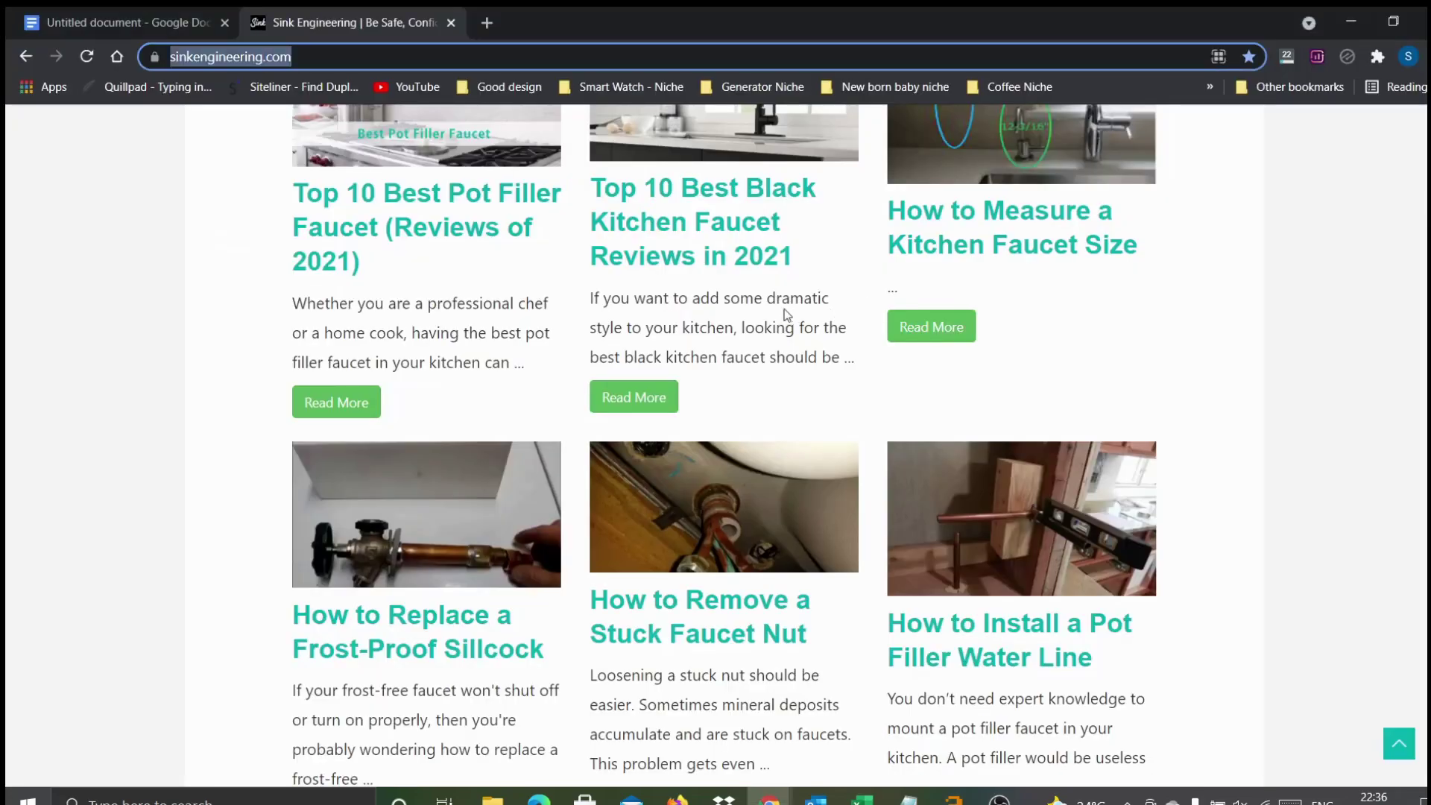
left_click(65, 28)
left_click(733, 546)
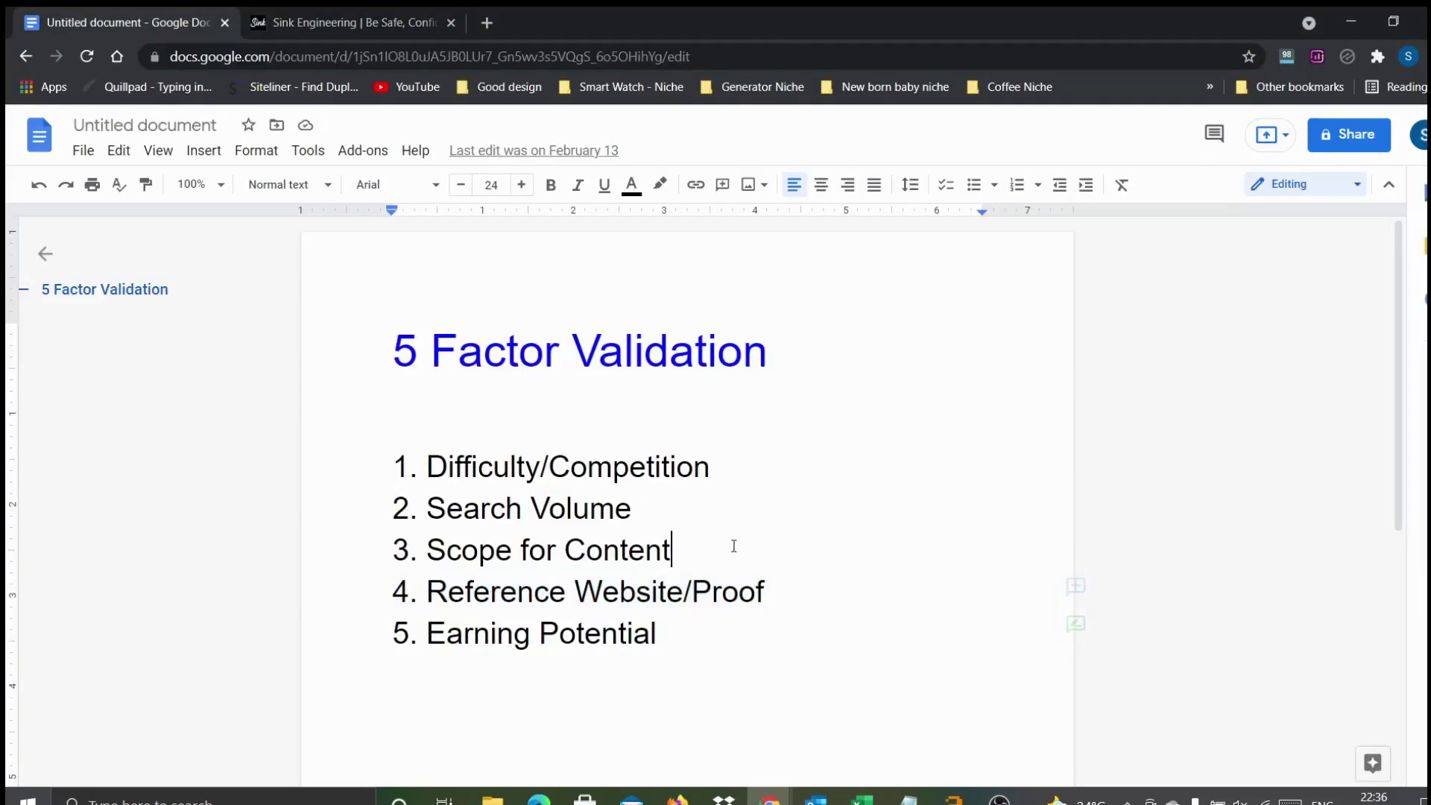
left_click_drag(802, 586, 352, 597)
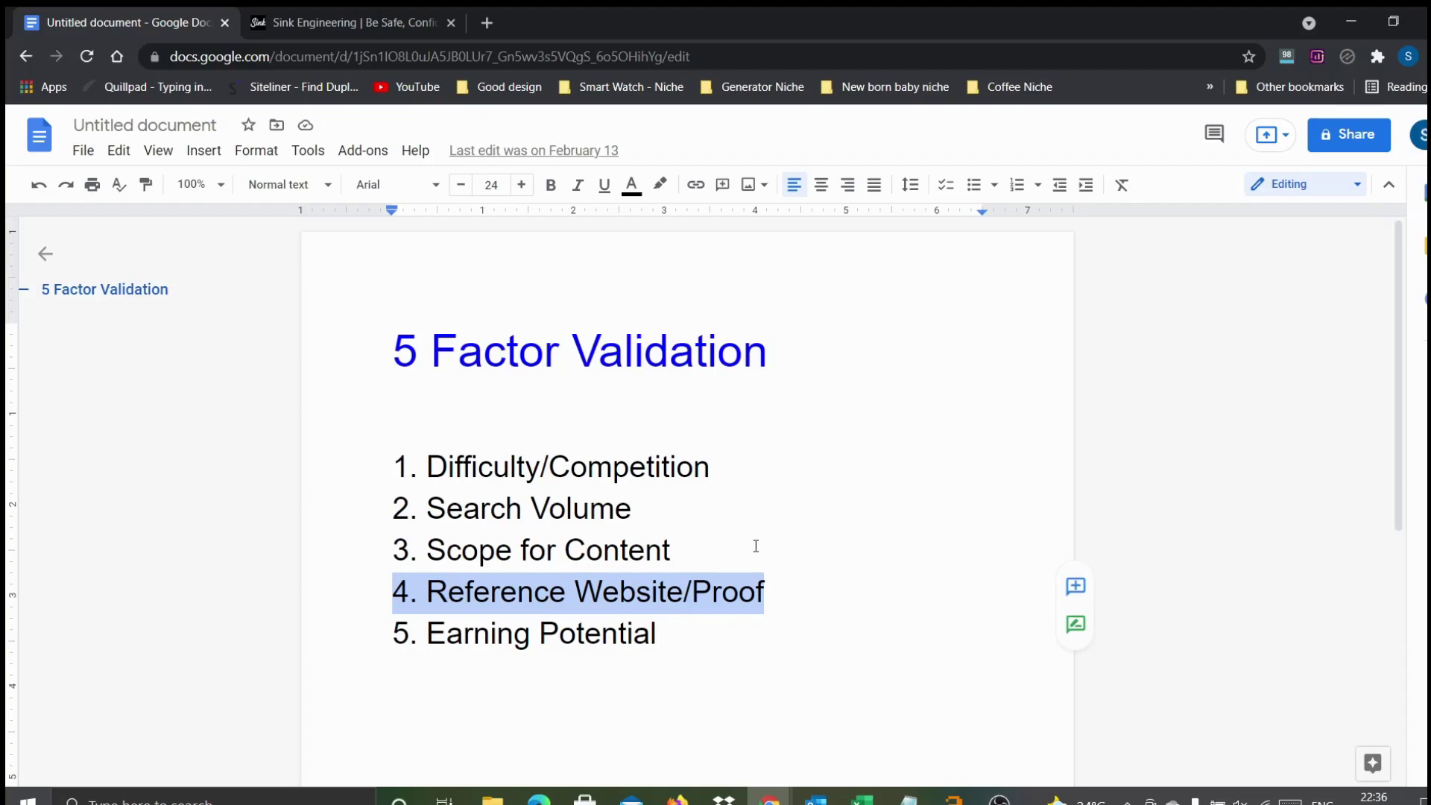
left_click_drag(693, 649, 397, 647)
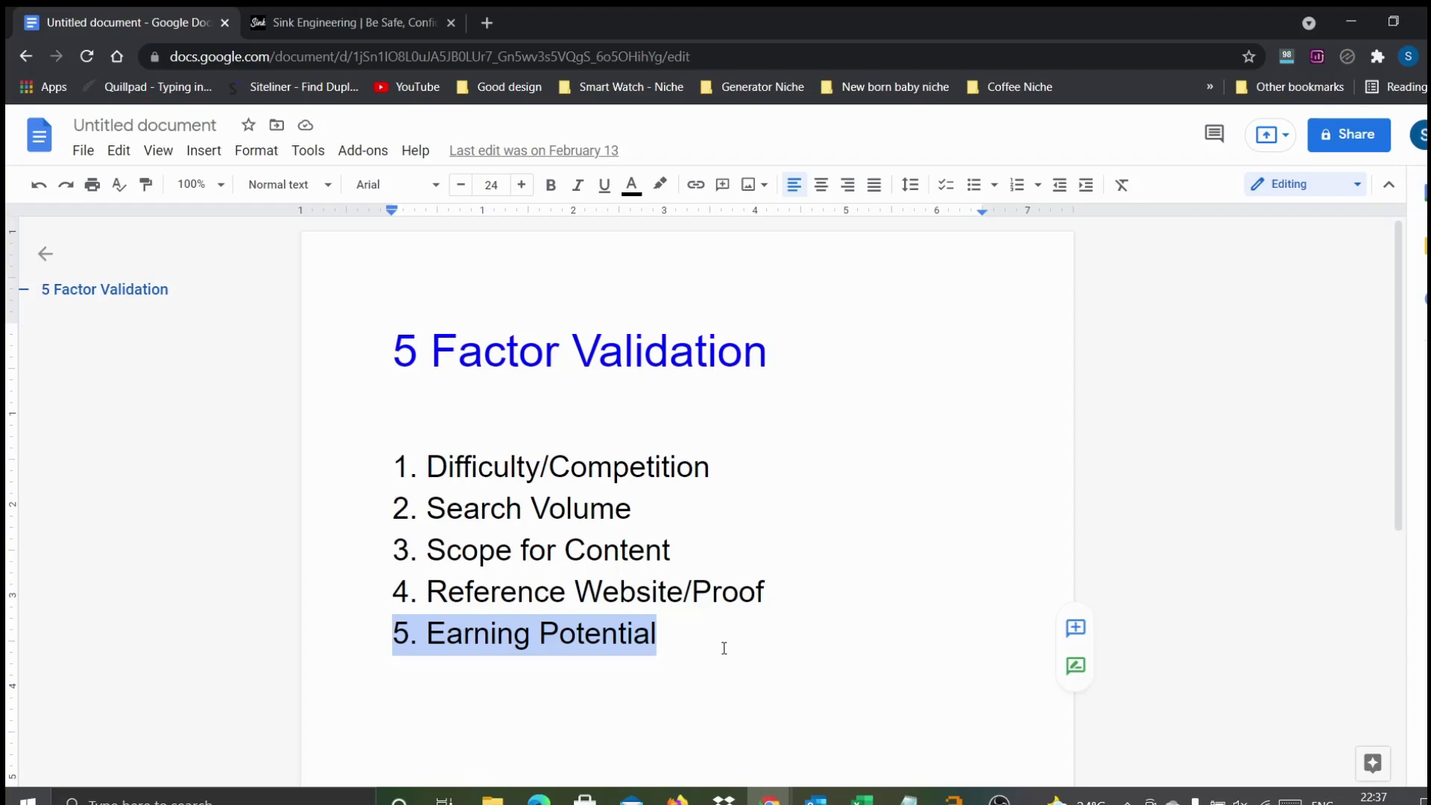
- Switch to Ahrefs' sinkengineering.com overview showing 15.6K monthly organic traffic worth $23.4K
key("alt+Tab")
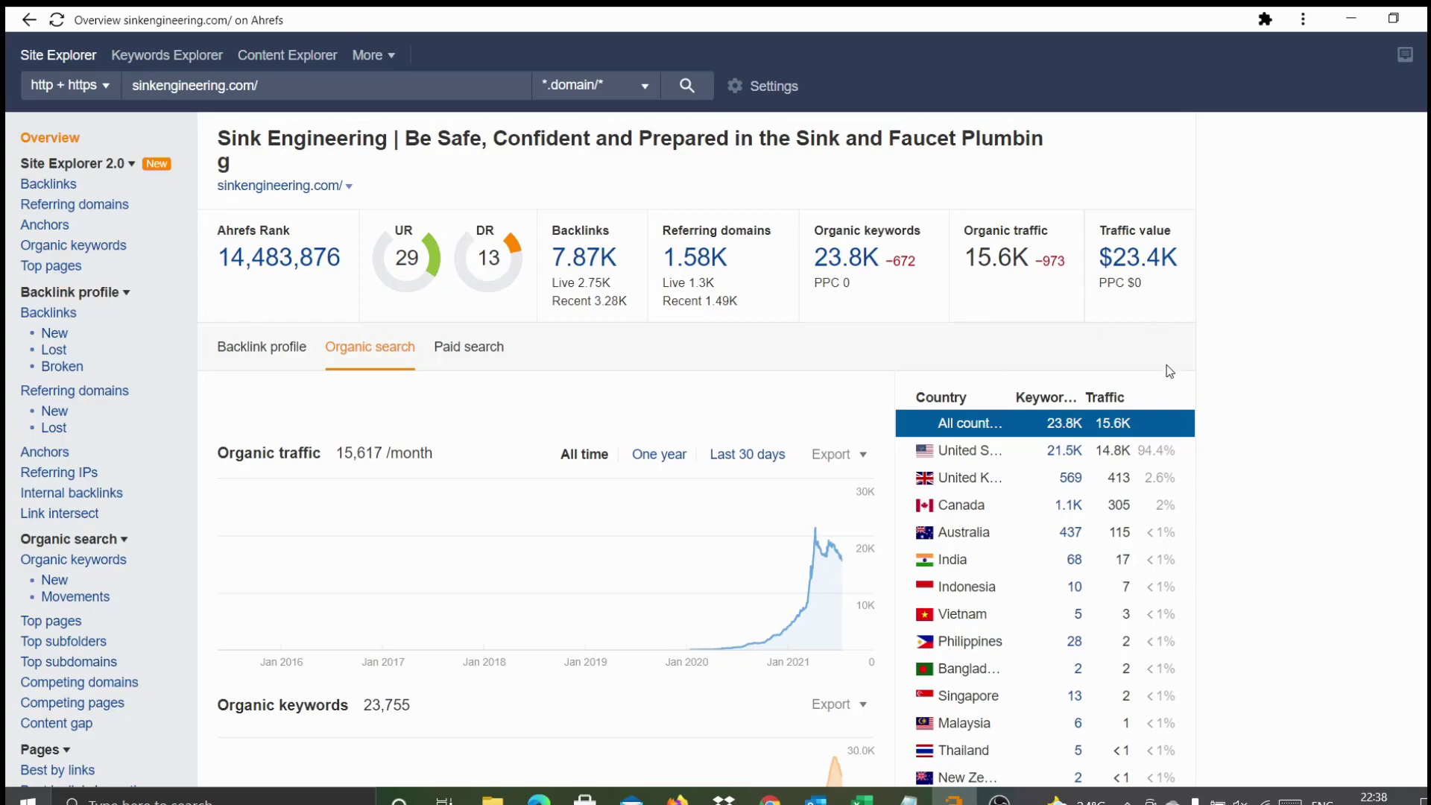
- Back in the checklist, select all five validation factors from item 5 up to item 1
key("alt+Tab")
left_click(740, 591)
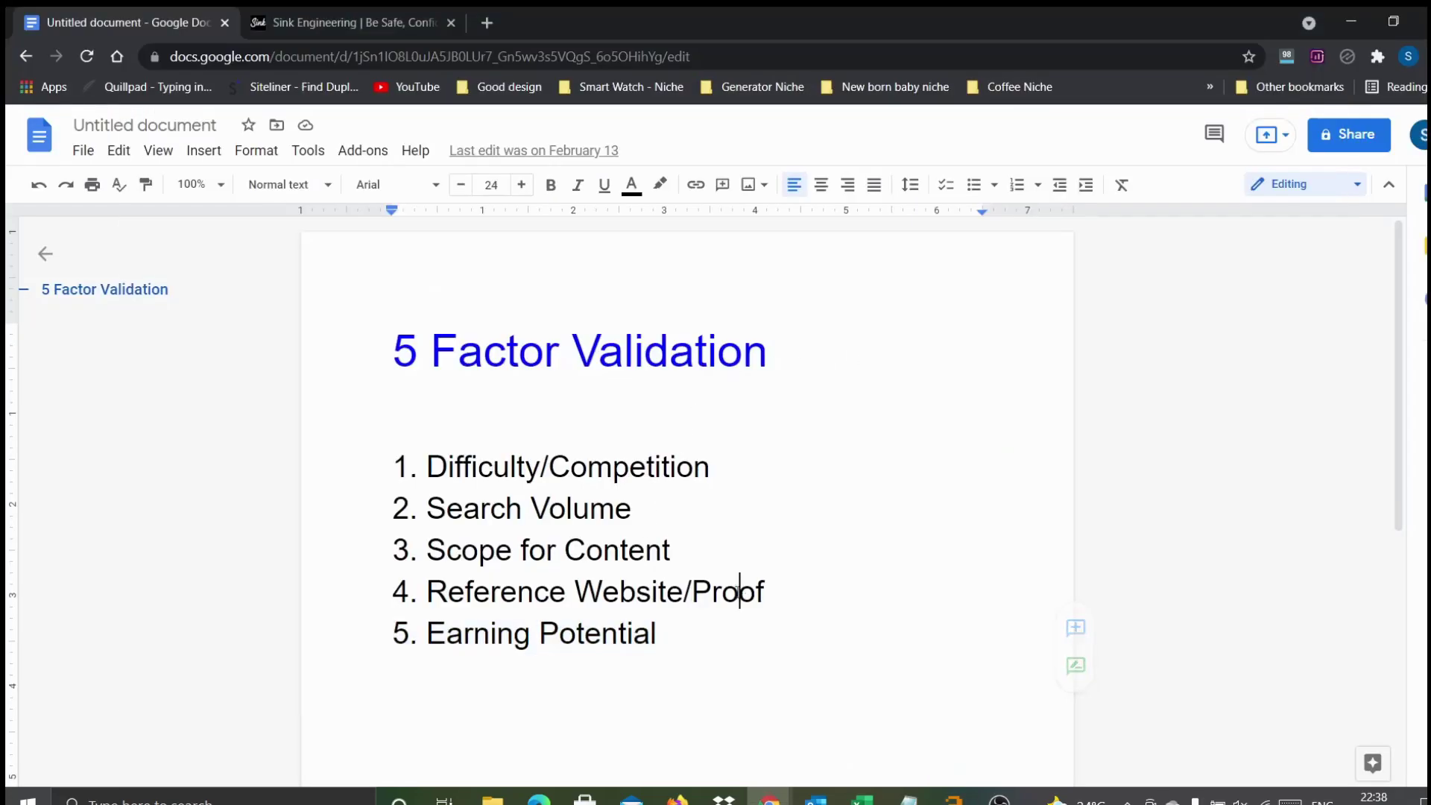
left_click_drag(657, 633, 386, 470)
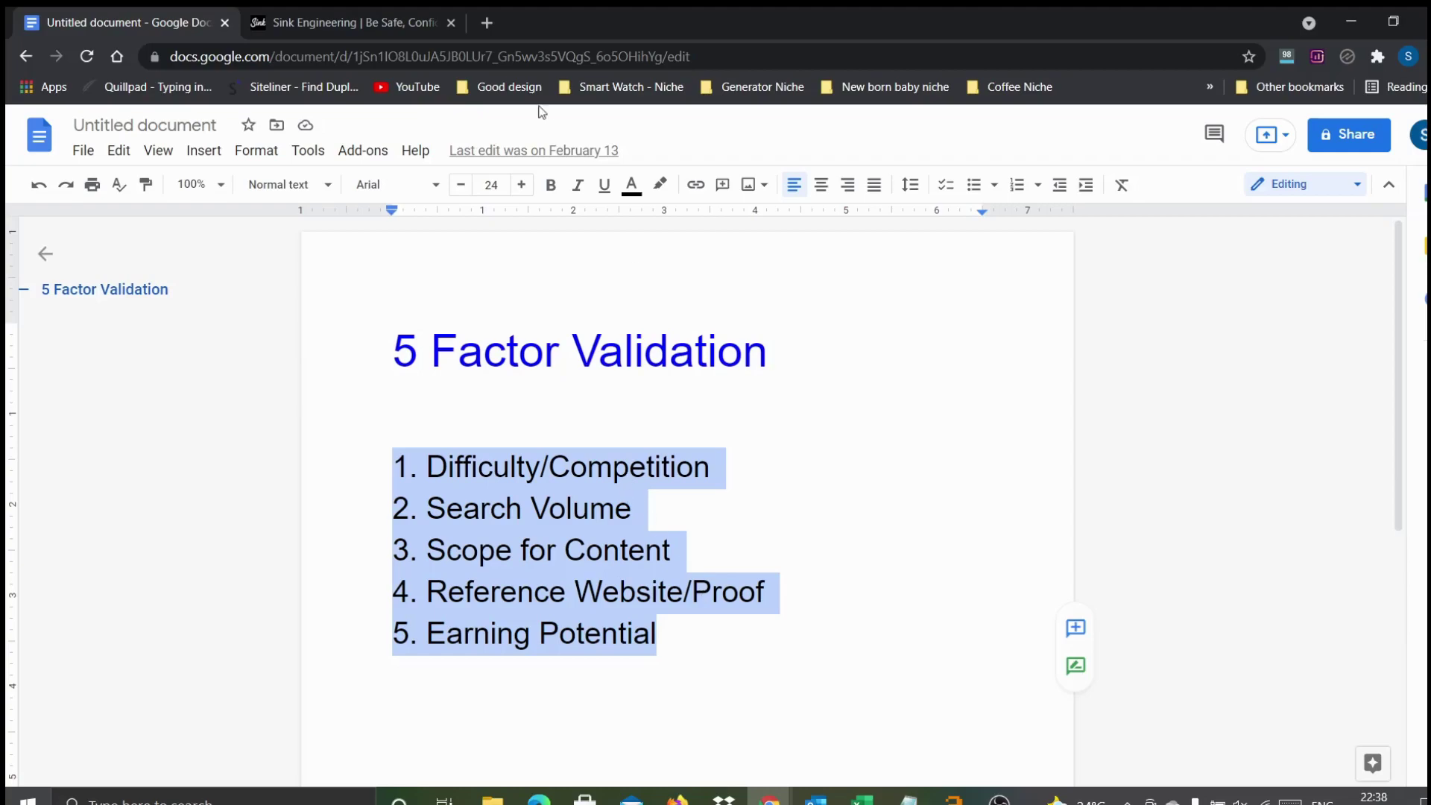
left_click(346, 19)
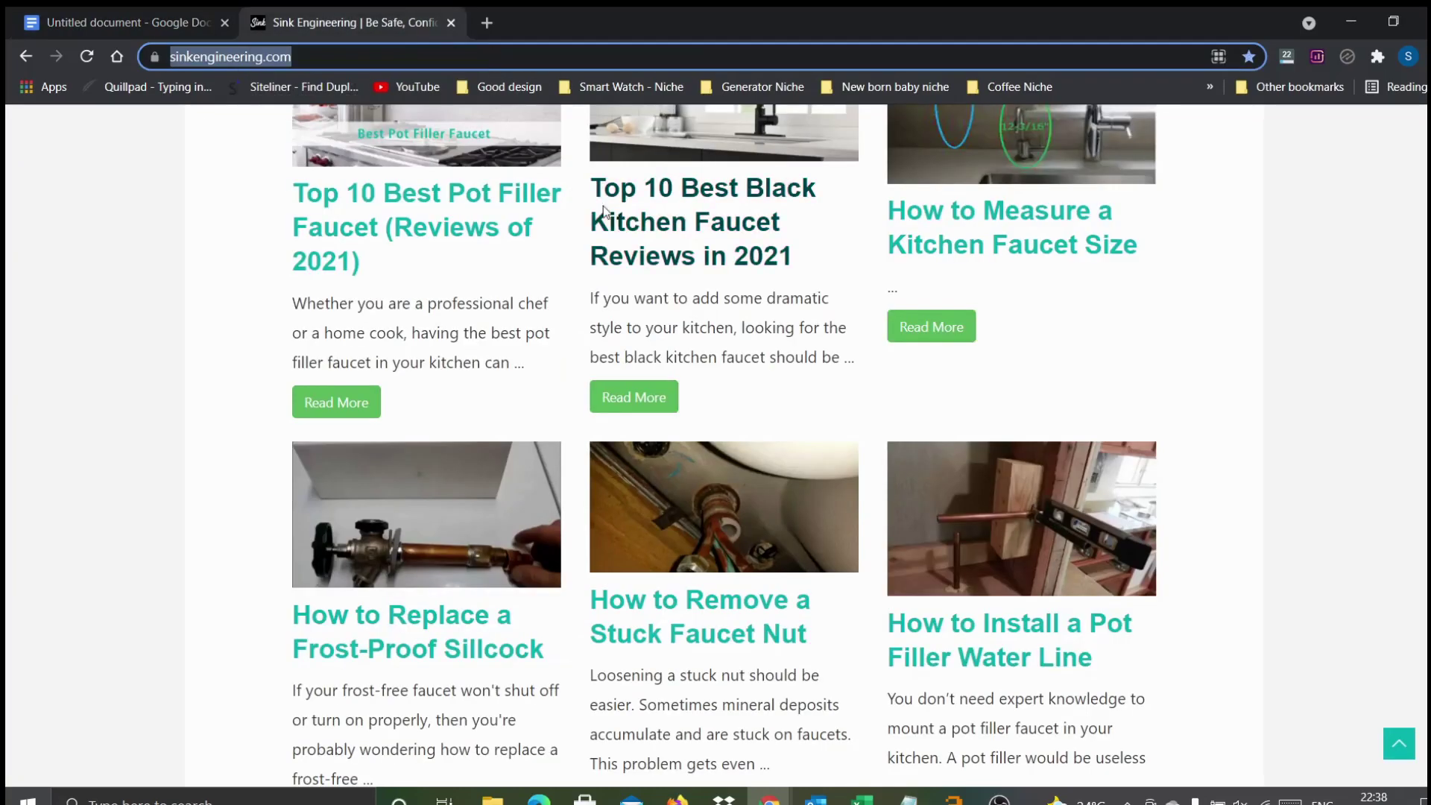
scroll(1007, 332, "up", 8)
scroll(965, 269, "up", 6)
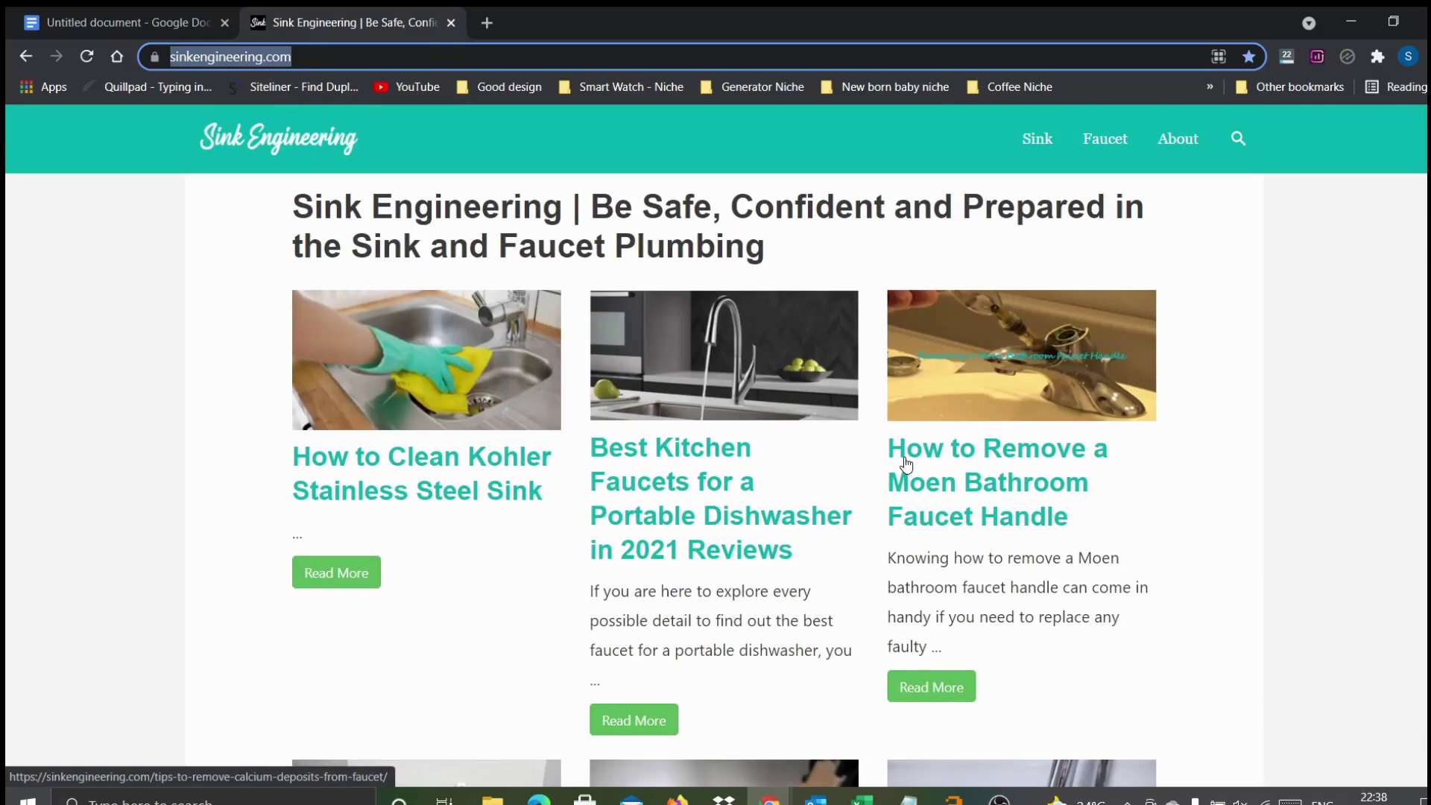
left_click(178, 24)
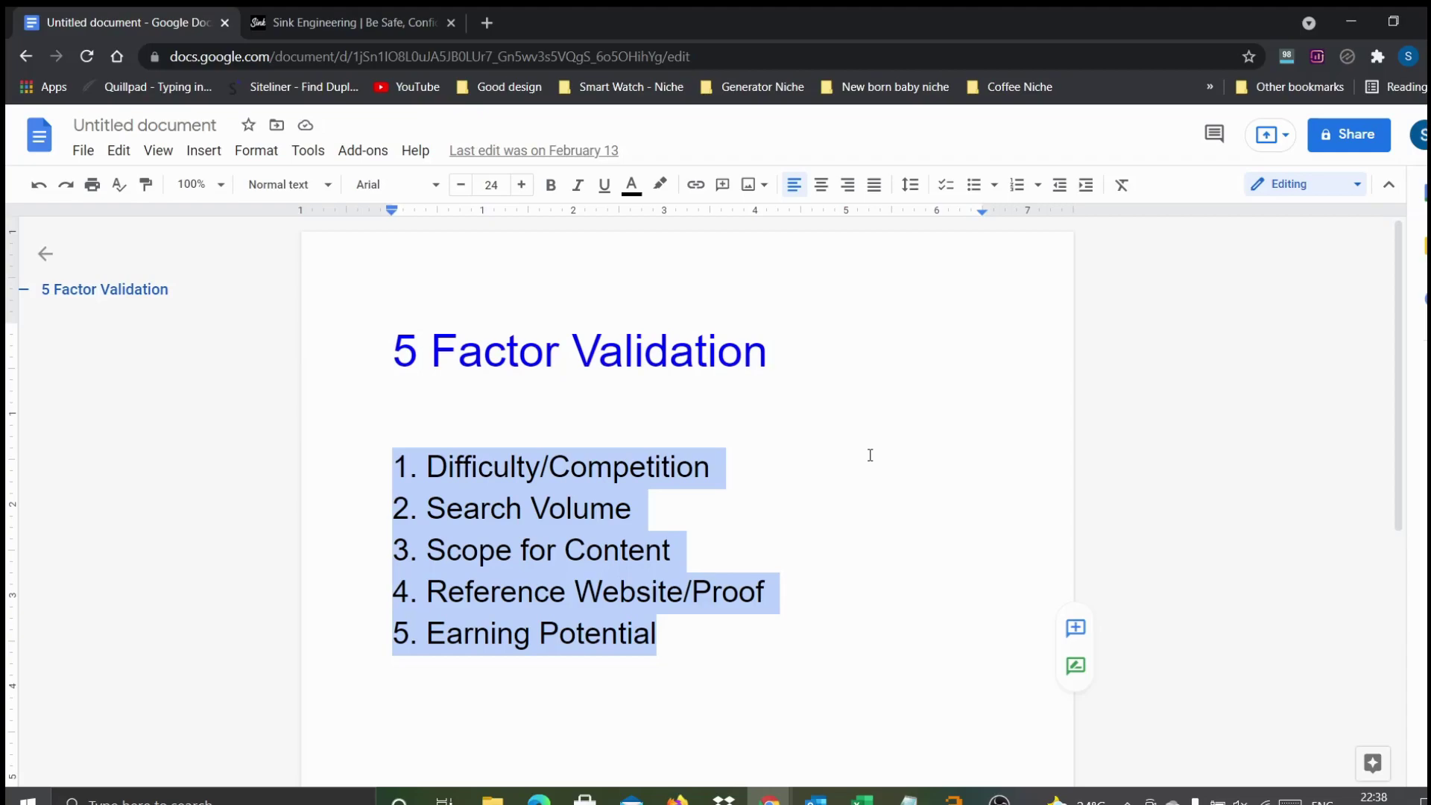
left_click(391, 19)
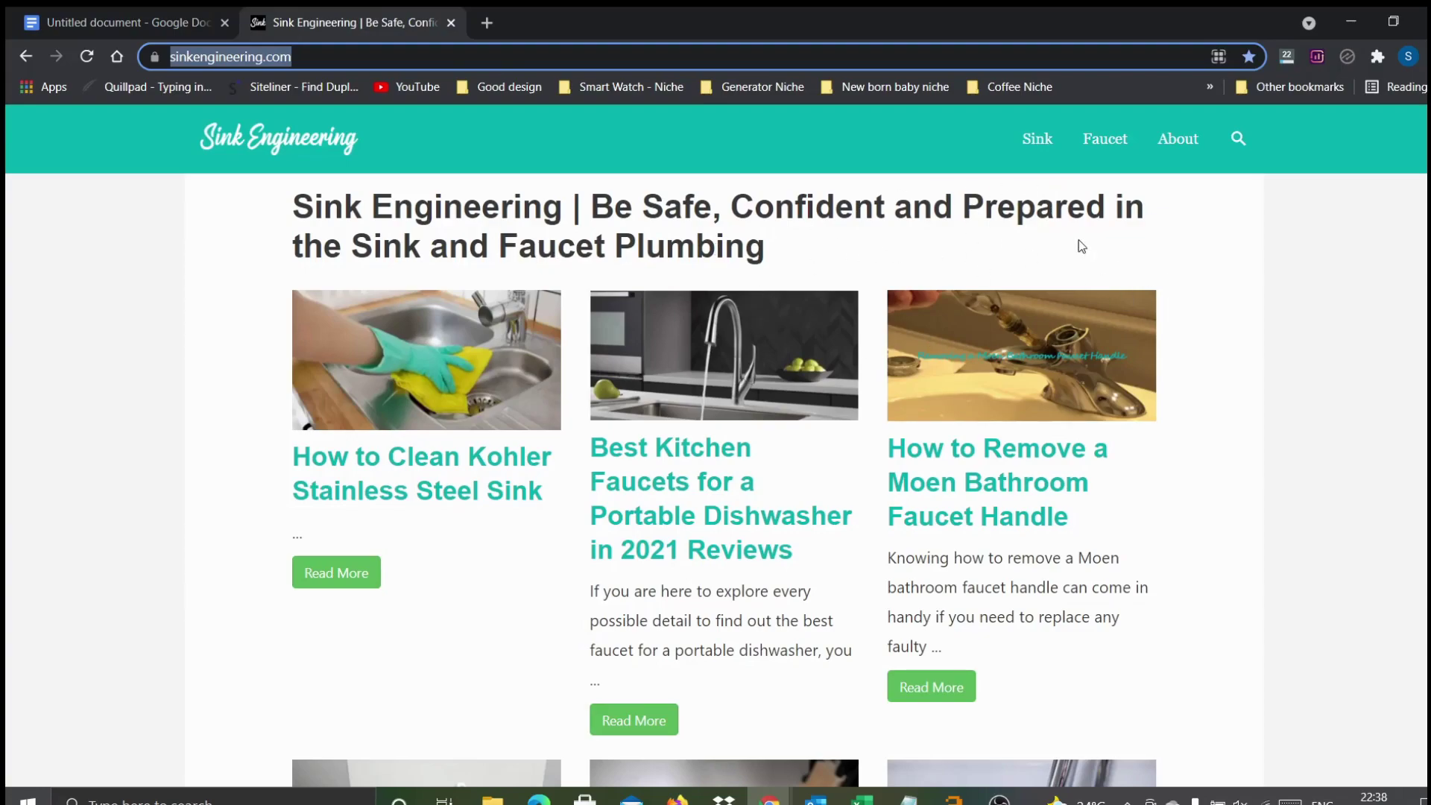
left_click(151, 10)
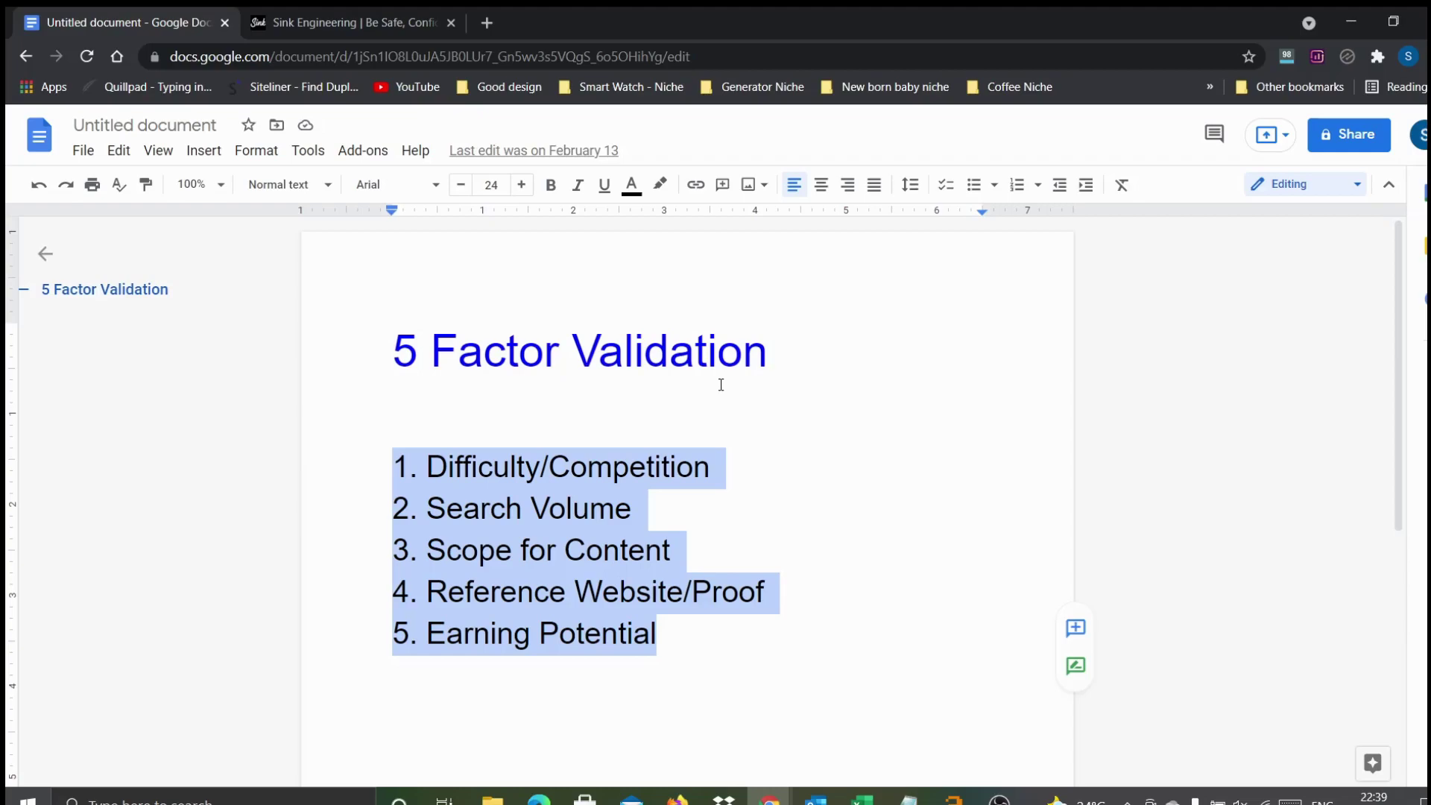
left_click(782, 370)
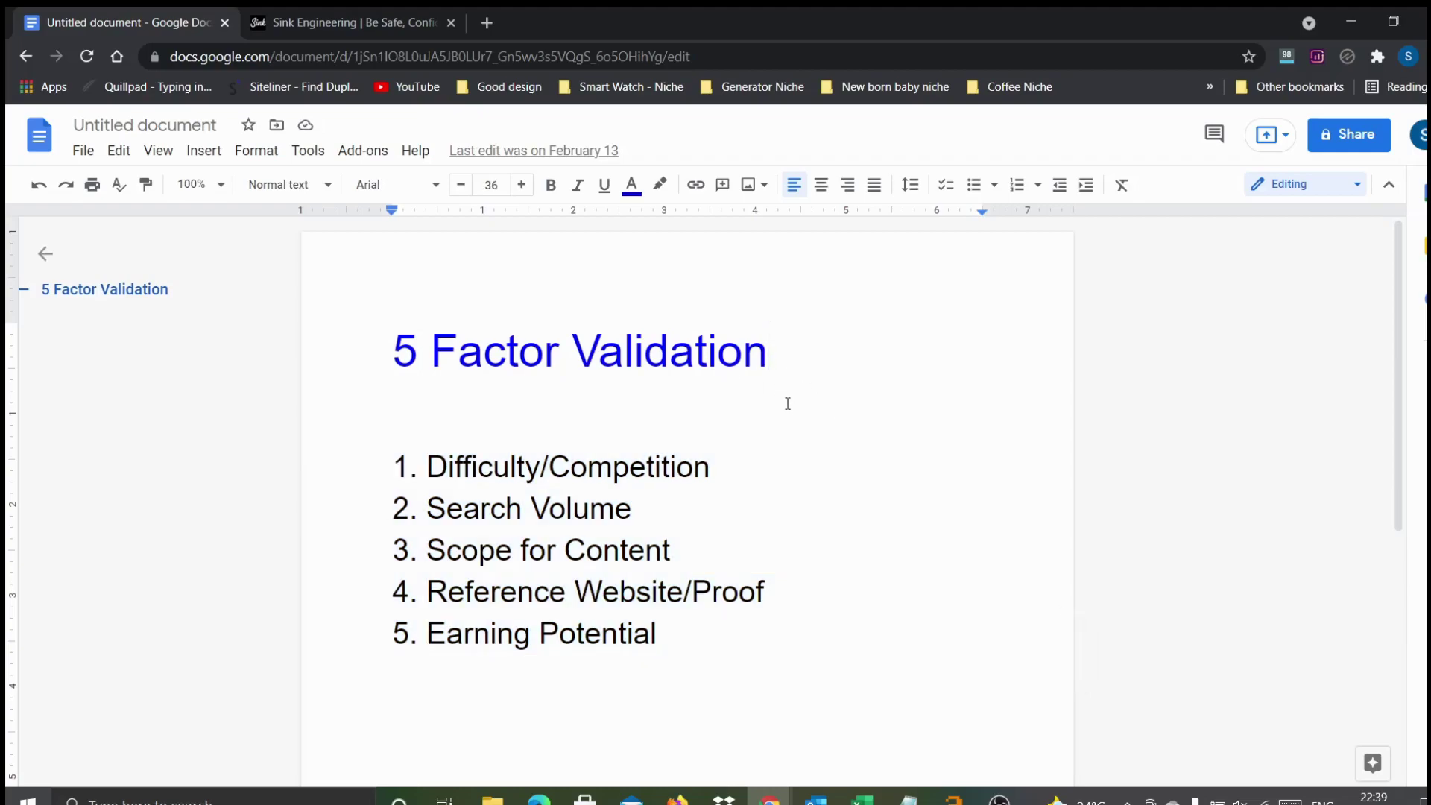